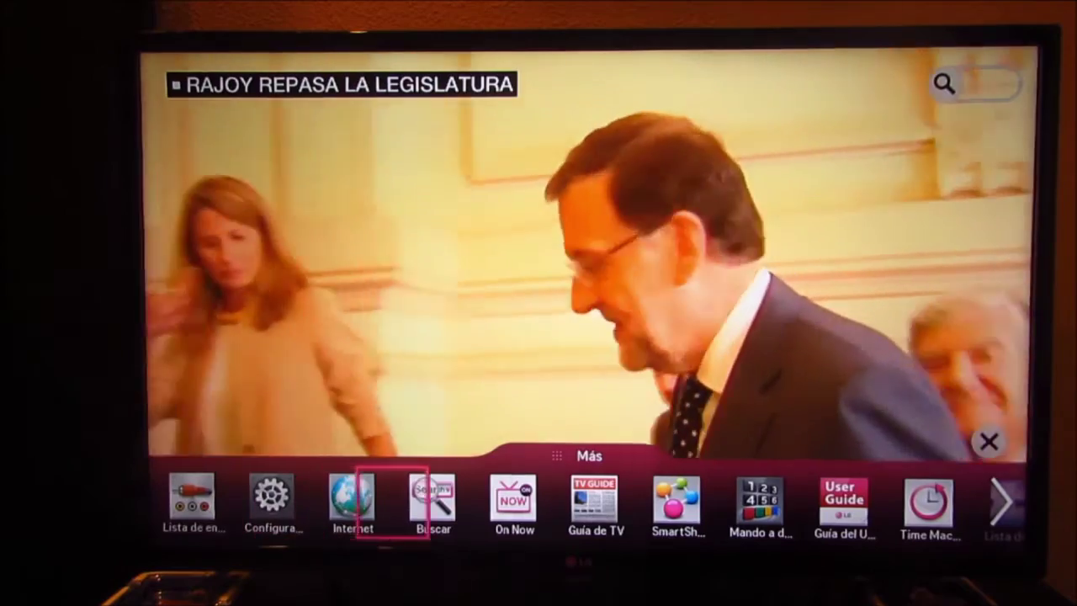
Launch SmartShare from the TV's list of additional apps
key(Right)
key(Right)
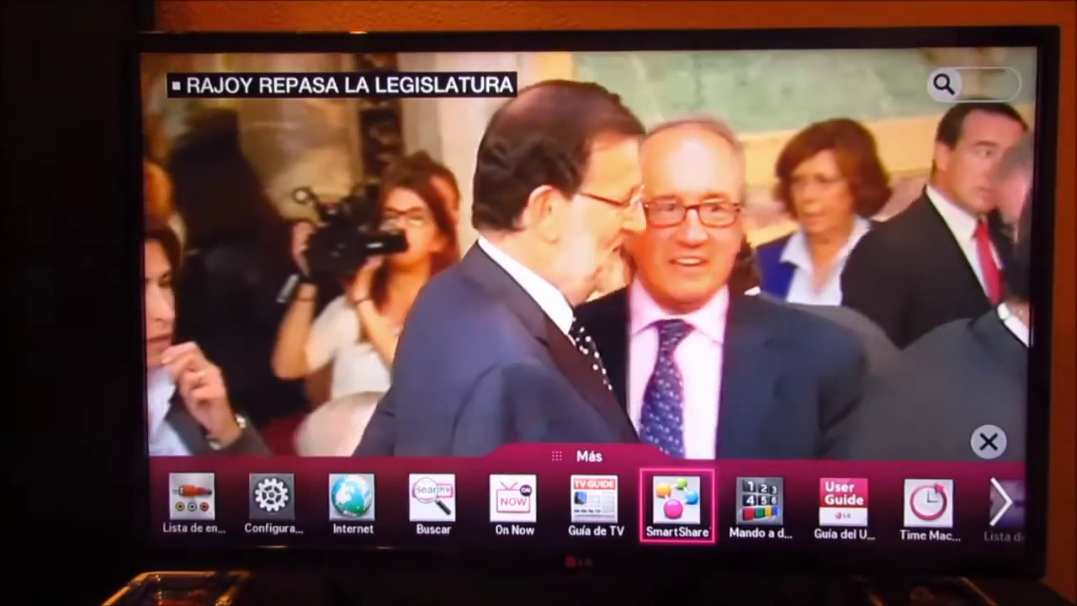
key(XF86PowerOff)
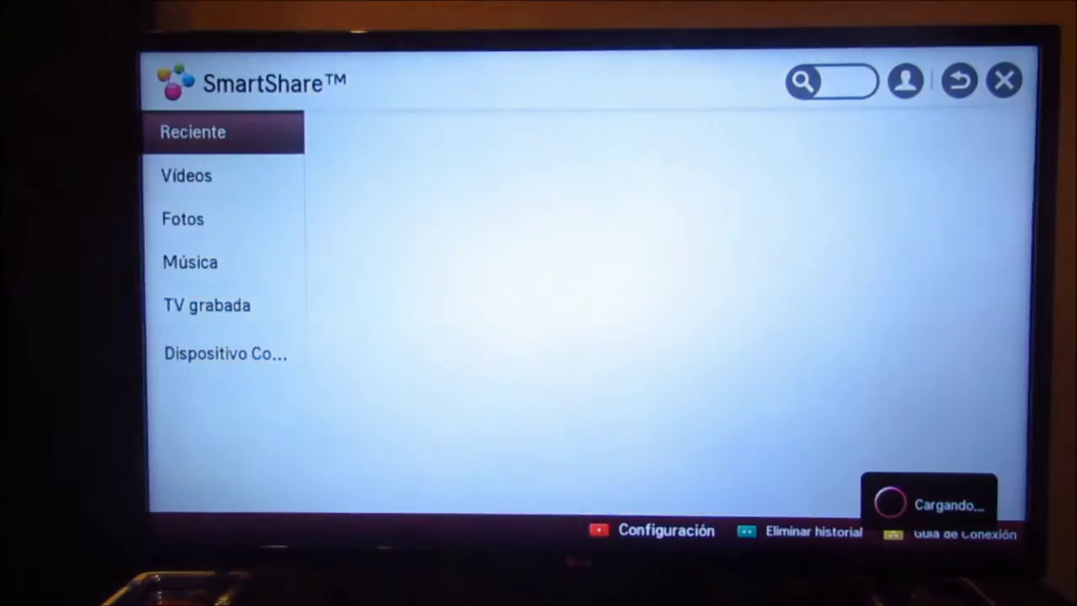
Show the connected devices in SmartShare
key(Down)
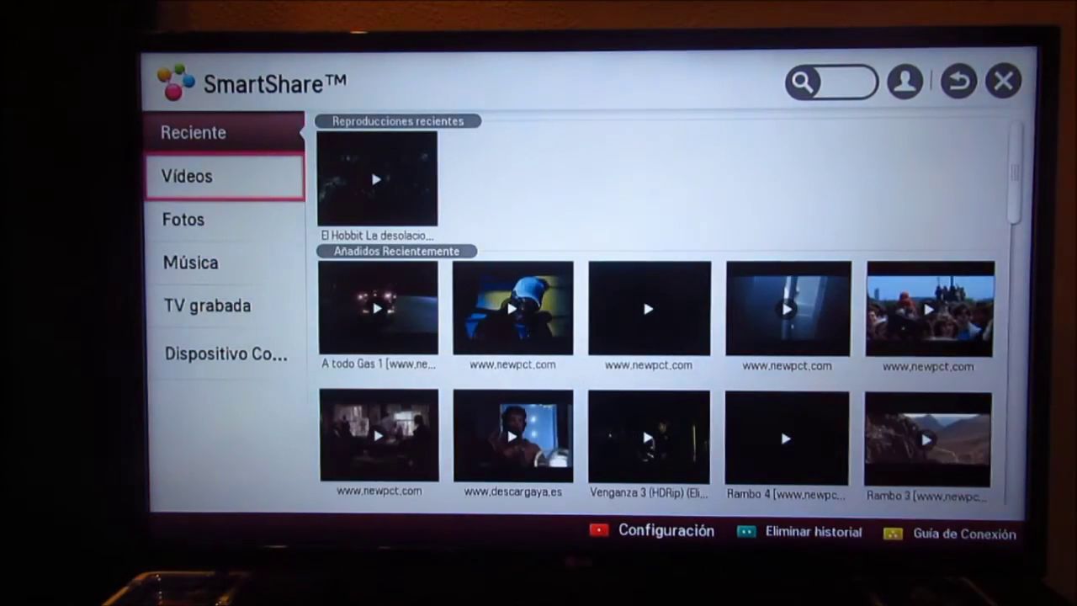
key(Down)
key(Down)
key(Down)
key(Down)
key(Return)
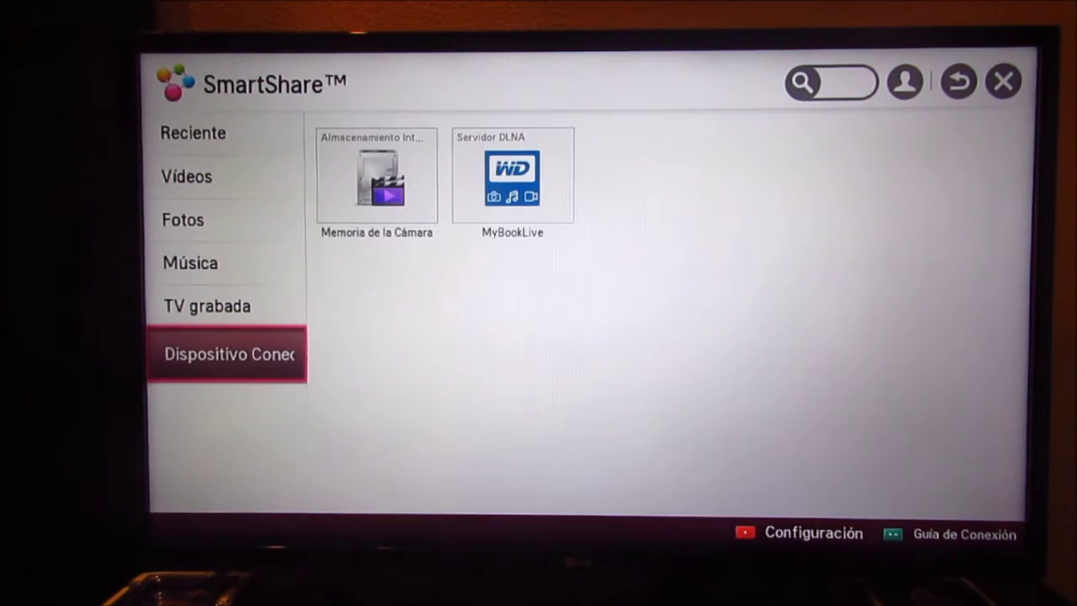
Open the Video folder on the MyBookLive DLNA server
key(Right)
key(Right)
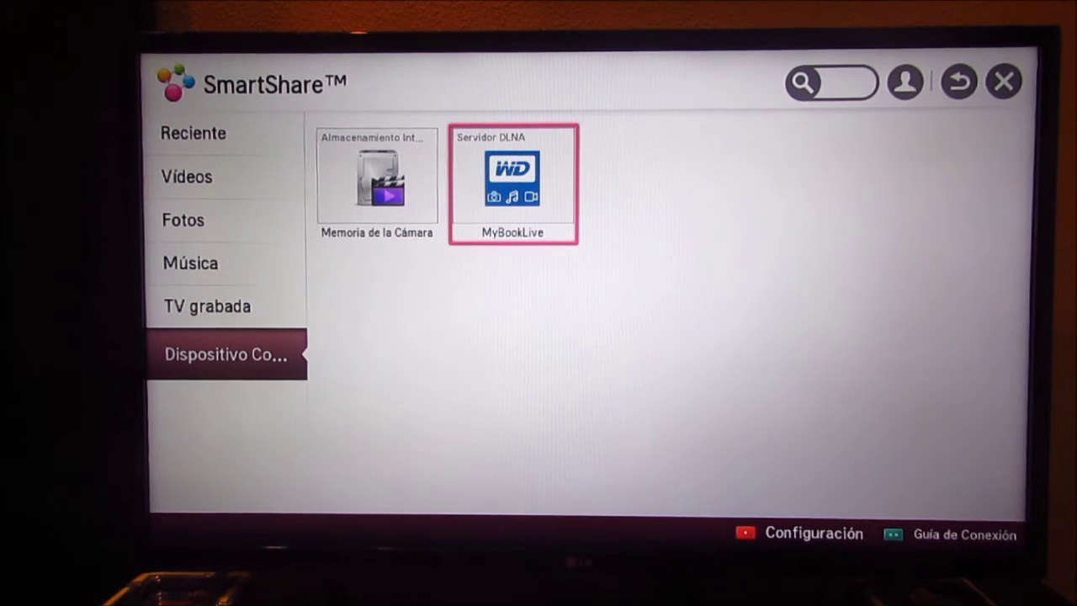
key(Return)
key(Right)
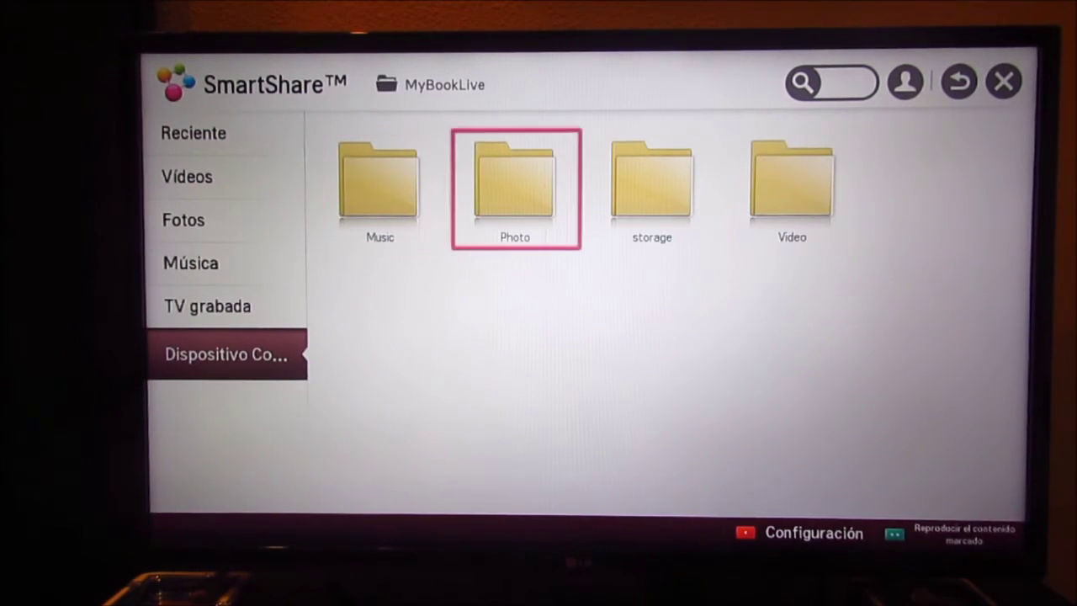
key(Right)
key(Right)
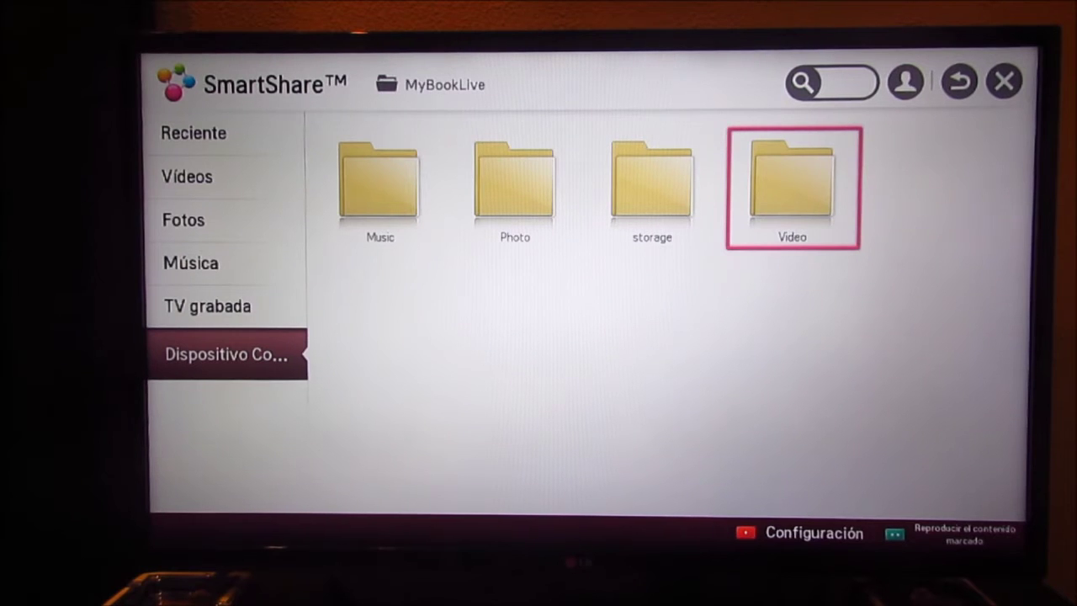
key(Return)
Open the subfolder named Folder to browse the videos by their directory structure
key(Right)
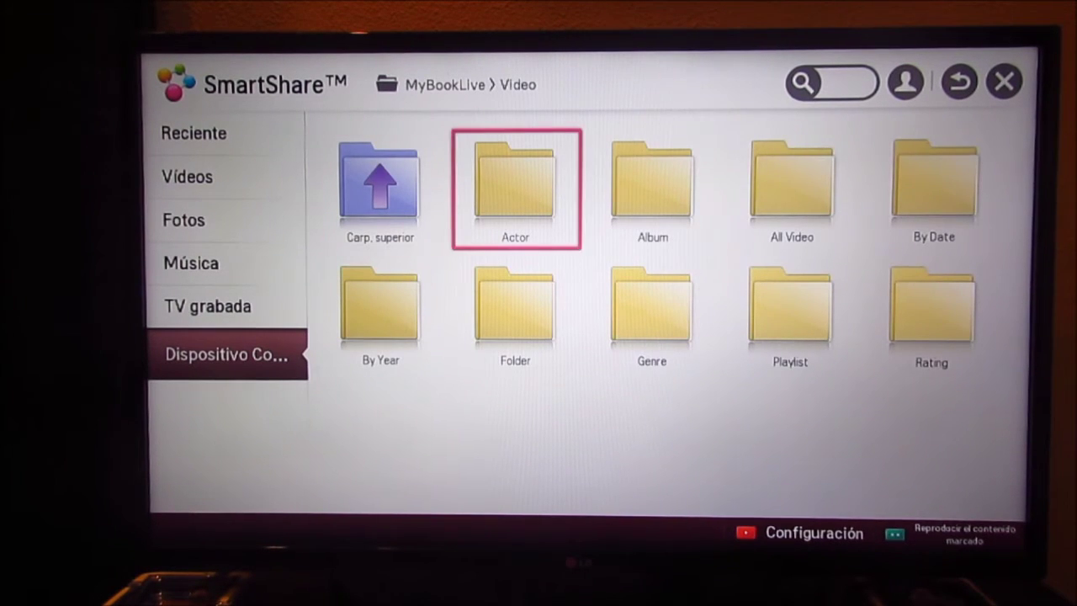
key(Right)
key(Right)
key(Down)
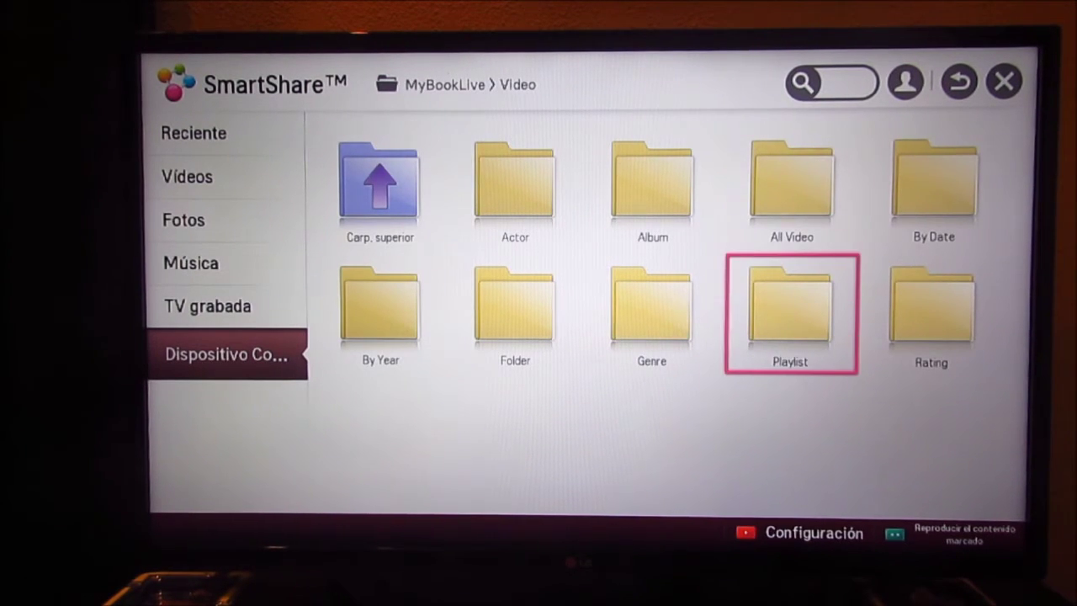
key(Left)
key(Left)
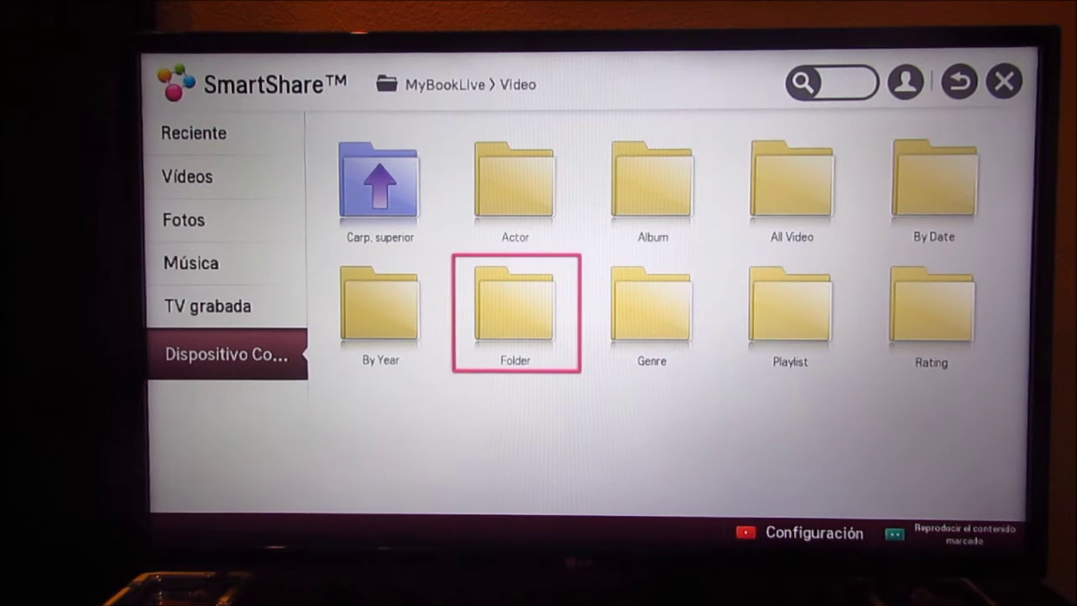
key(Return)
Go through the Public and WWW folders and open TR-Downloads
key(Right)
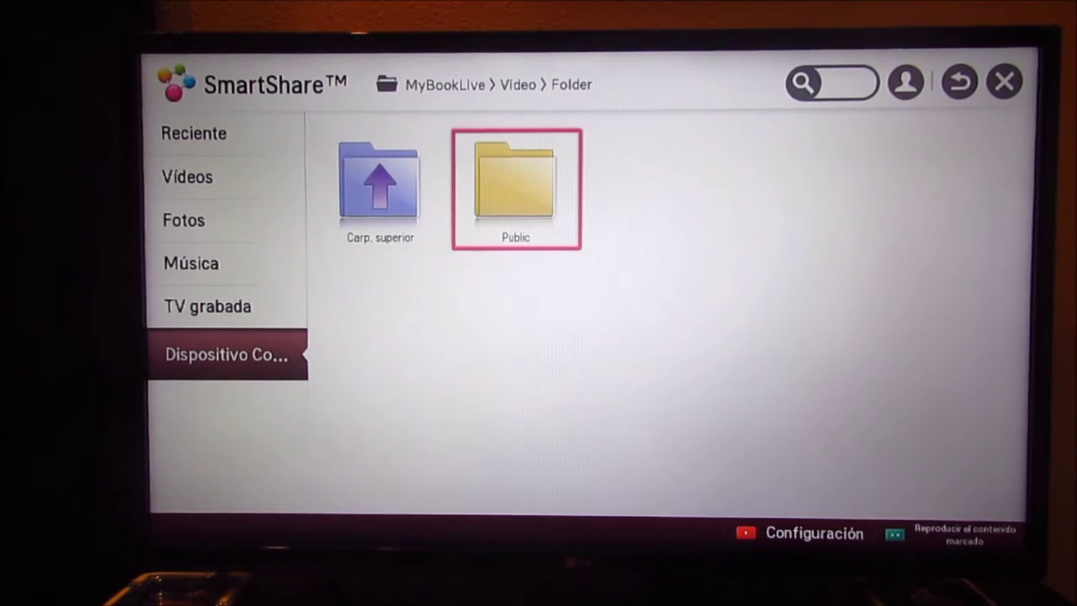
key(Return)
key(Right)
key(Return)
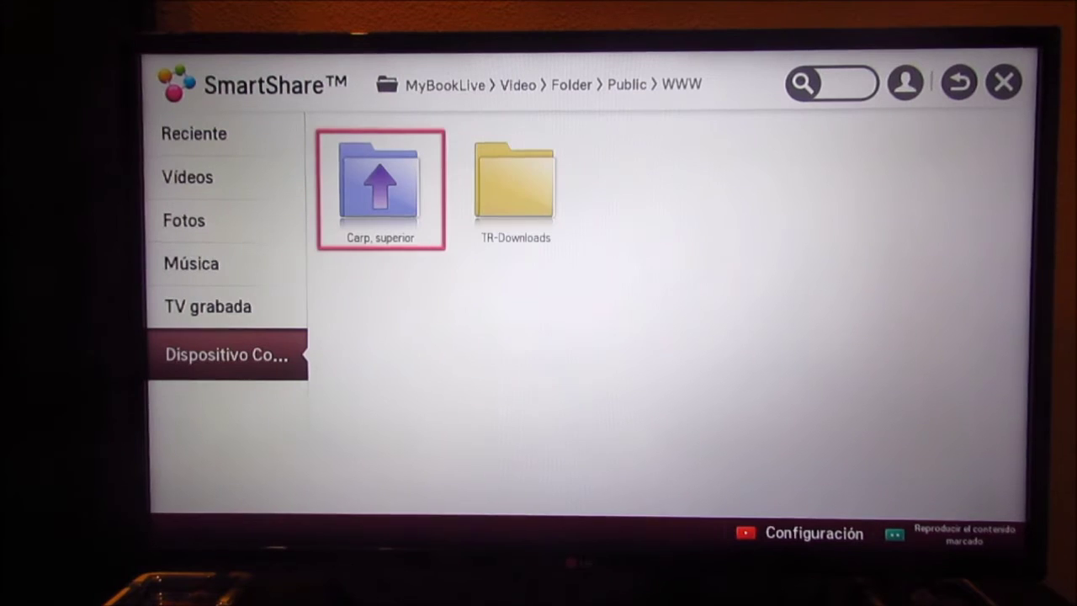
key(Right)
key(Return)
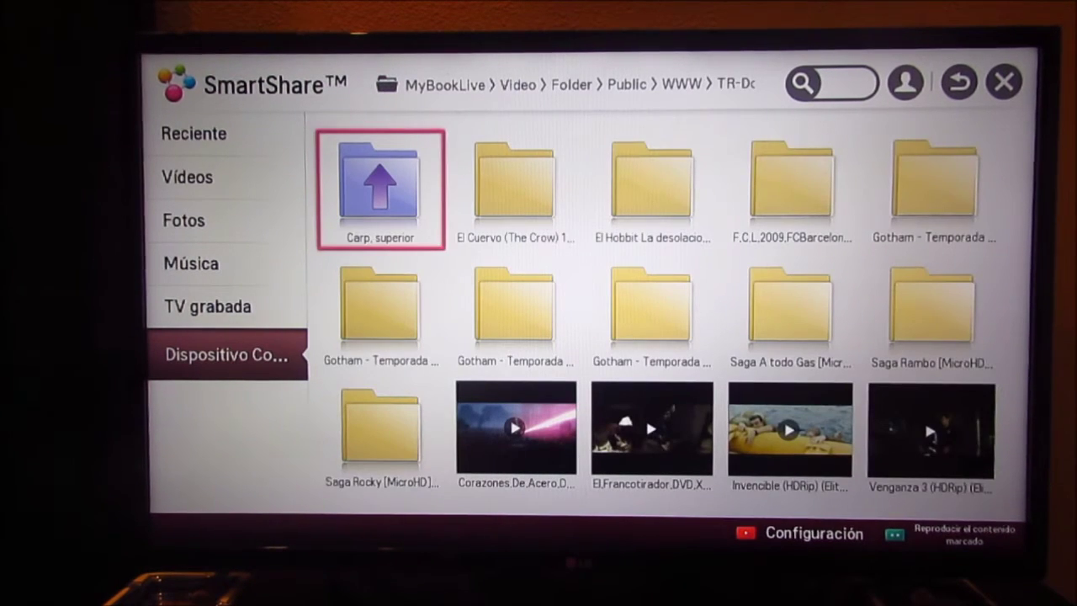
Play the Invencible (HDRip) video from the TR-Downloads folder
key(Right)
key(Down)
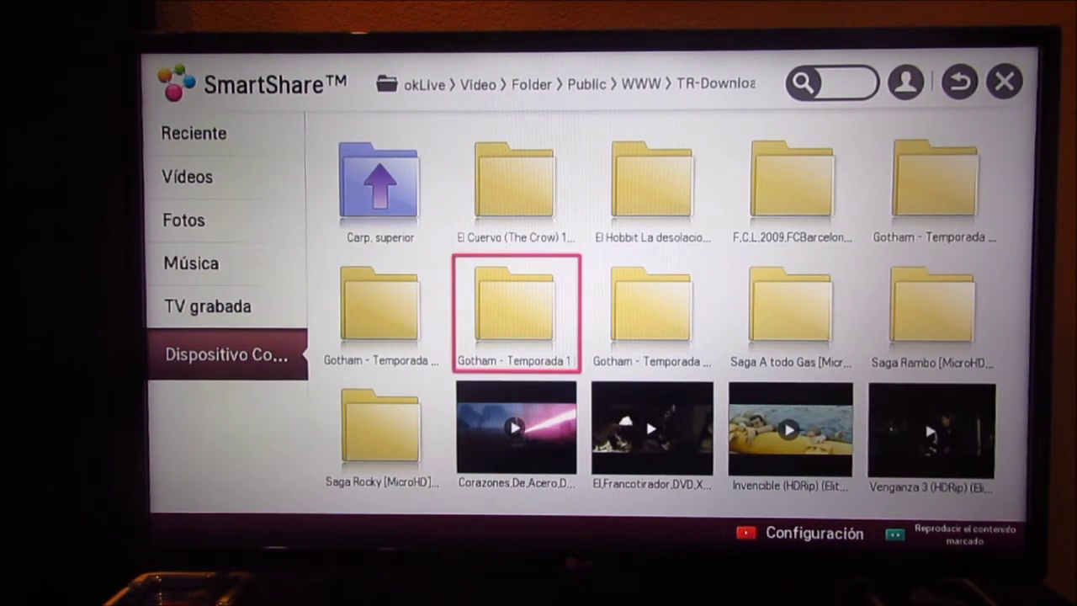
key(Down)
key(Right)
key(Right)
key(Right)
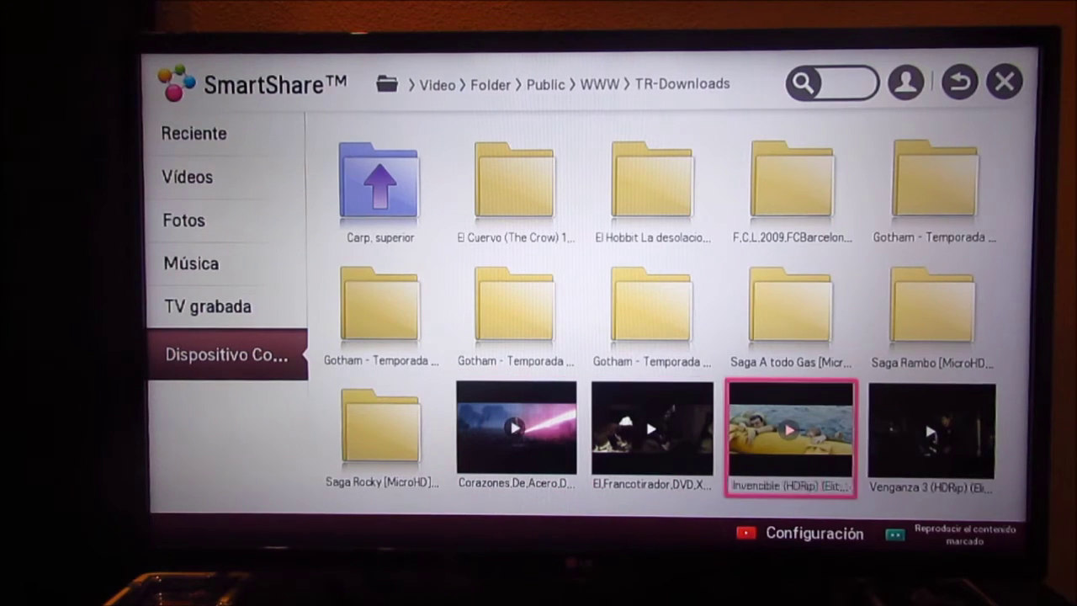
key(Return)
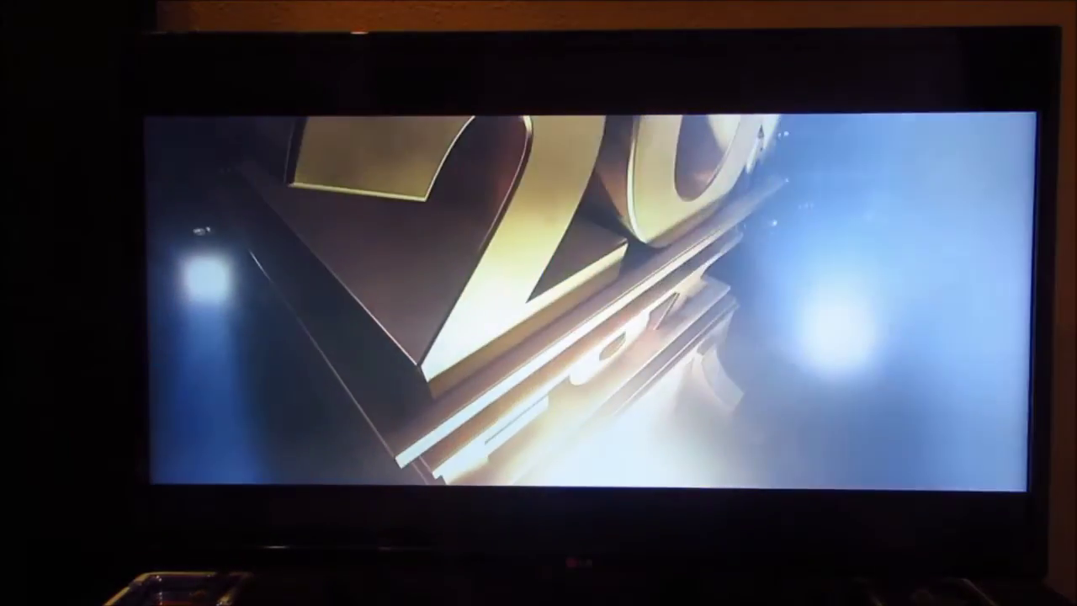
Raise the film's playback volume to about 20
key(XF86AudioRaiseVolume)
key(XF86AudioRaiseVolume)
key(XF86AudioRaiseVolume)
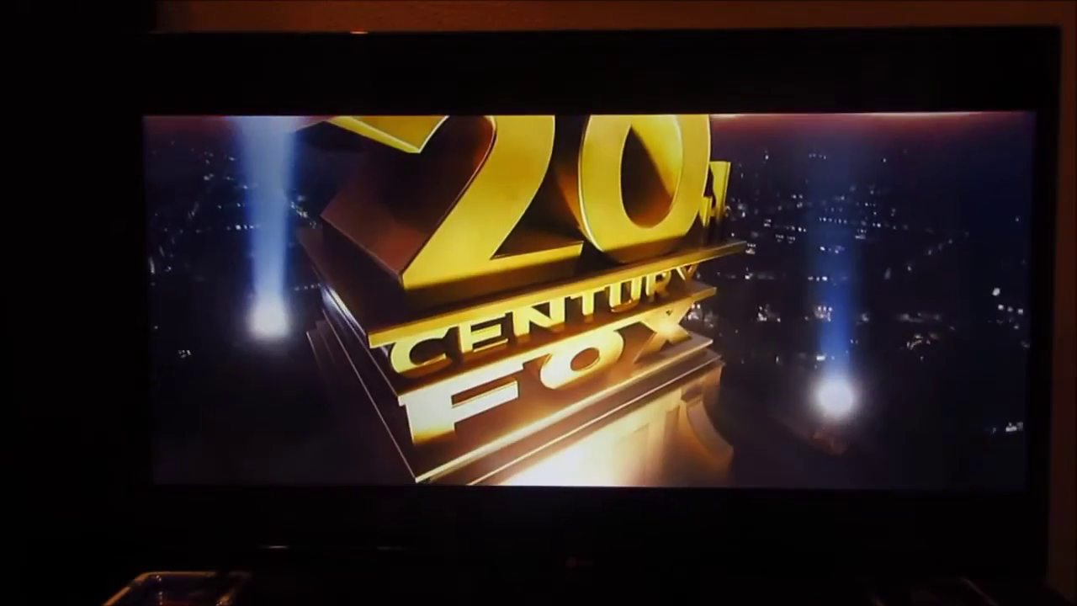
key(XF86AudioRaiseVolume)
key(XF86AudioRaiseVolume)
key(XF86AudioRaiseVolume)
key(XF86AudioRaiseVolume)
key(XF86AudioRaiseVolume)
key(XF86AudioRaiseVolume)
key(XF86AudioRaiseVolume)
key(XF86AudioRaiseVolume)
key(XF86AudioRaiseVolume)
key(XF86AudioRaiseVolume)
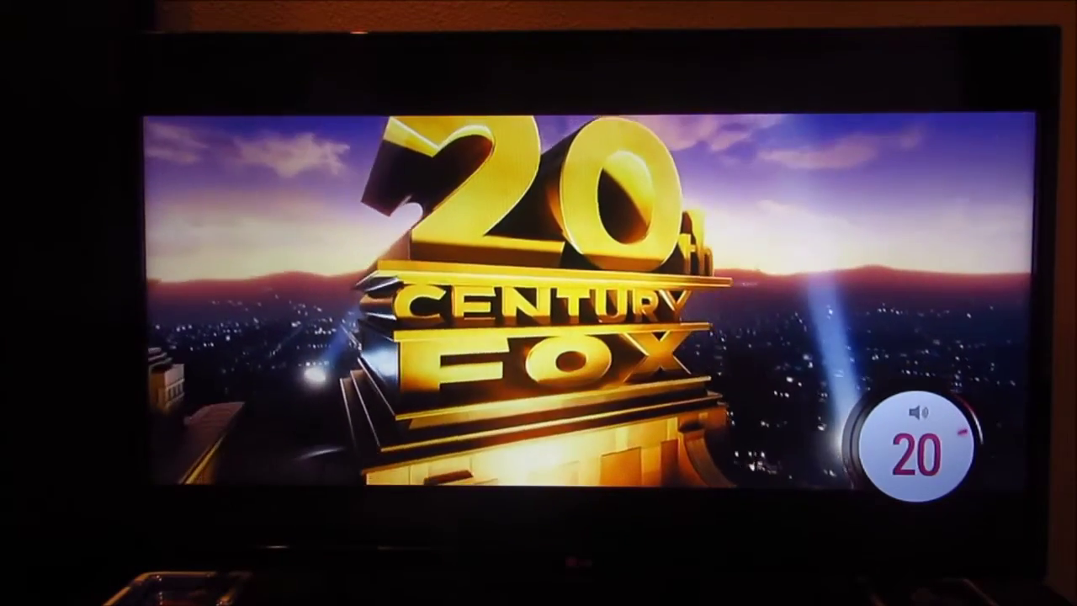
key(XF86AudioLowerVolume)
key(XF86AudioRaiseVolume)
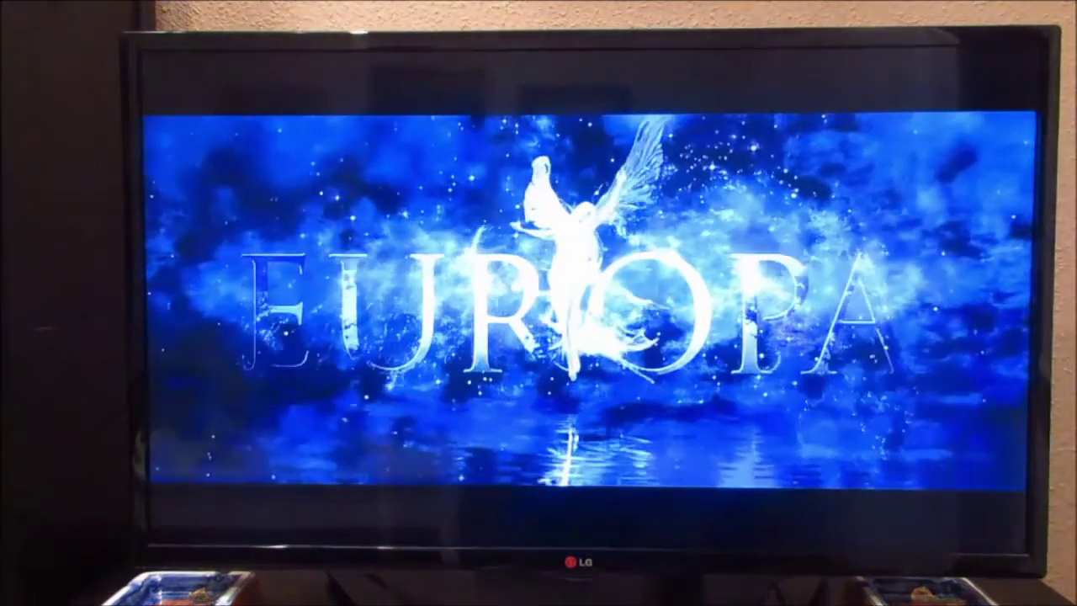
Lower the volume of the playing film by several levels
key(Return)
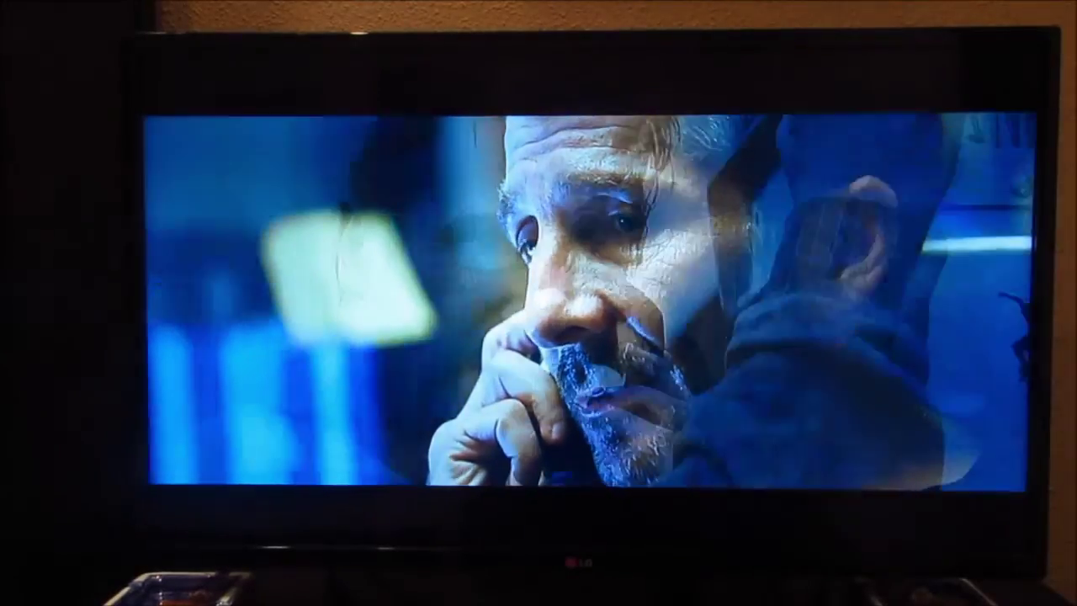
key(XF86AudioLowerVolume)
key(XF86AudioLowerVolume)
key(XF86AudioLowerVolume)
key(XF86AudioLowerVolume)
key(XF86AudioLowerVolume)
key(XF86AudioLowerVolume)
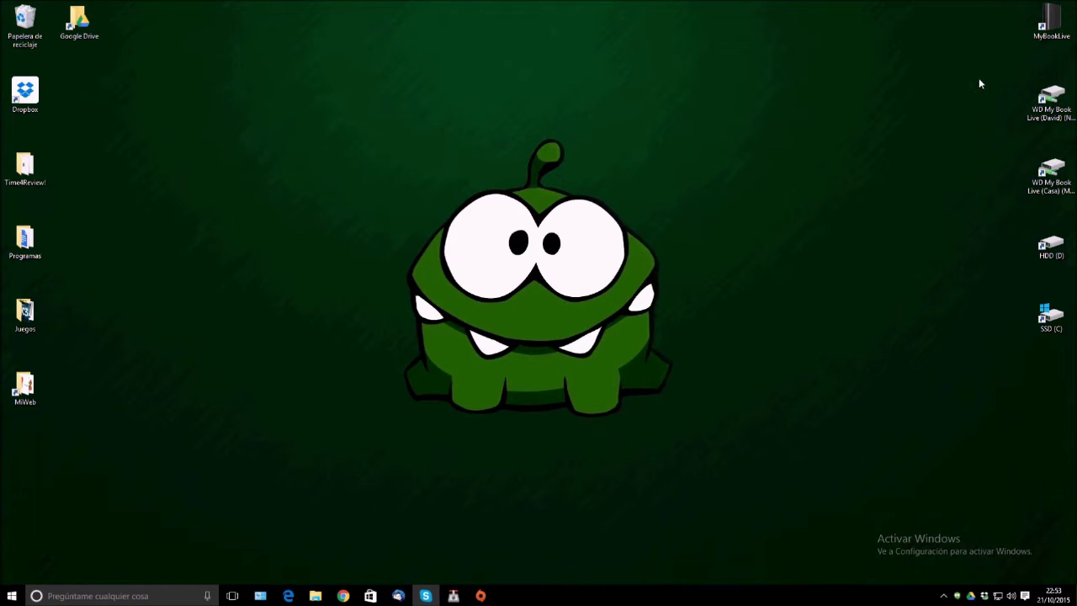
Switch to the PC, open the MyBookLive web dashboard from the desktop and sign in with the prefilled owner password
drag(956, 108, 894, 151)
double_click(1043, 38)
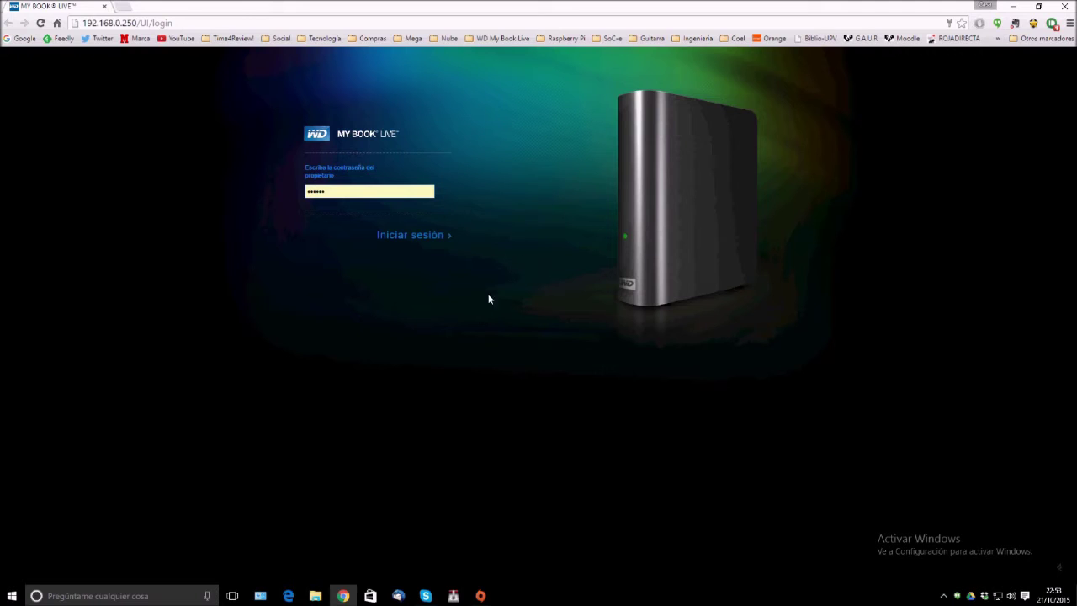
click(407, 238)
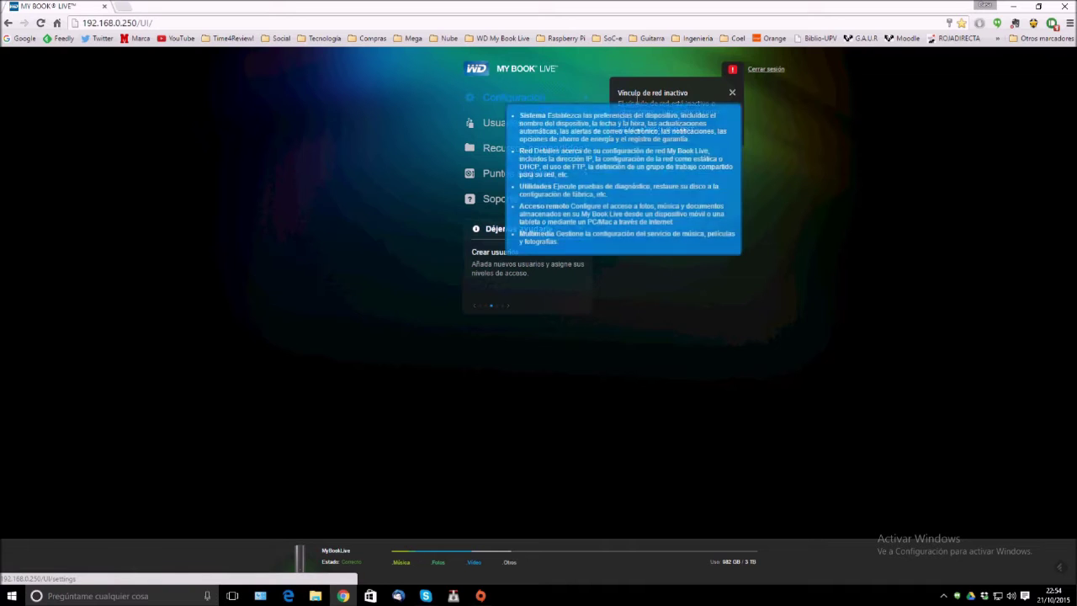
Dismiss the inactive network link alert and open the Configuración page
click(730, 91)
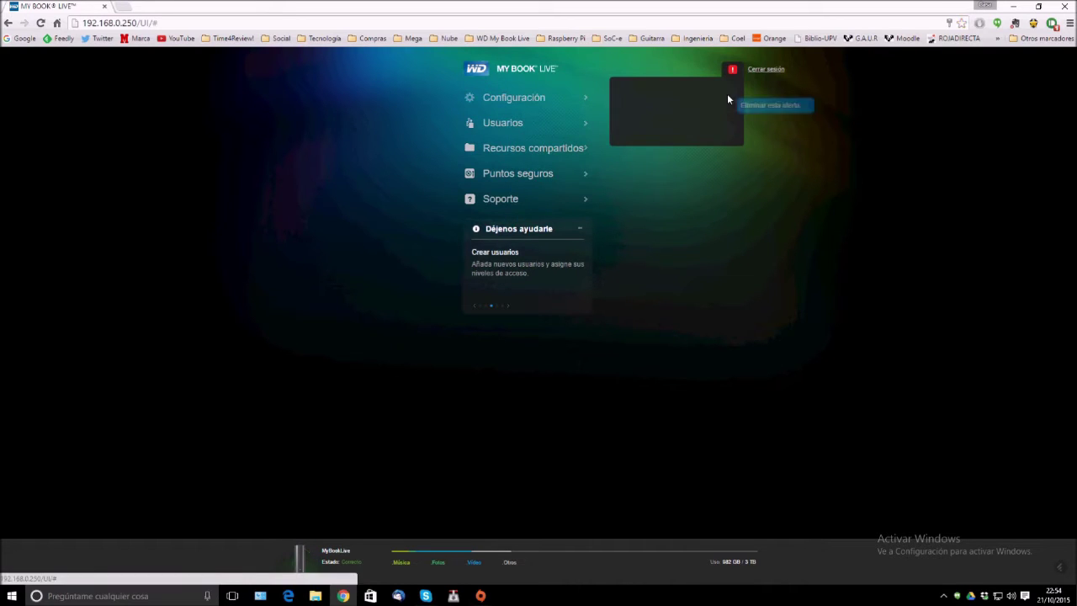
click(523, 99)
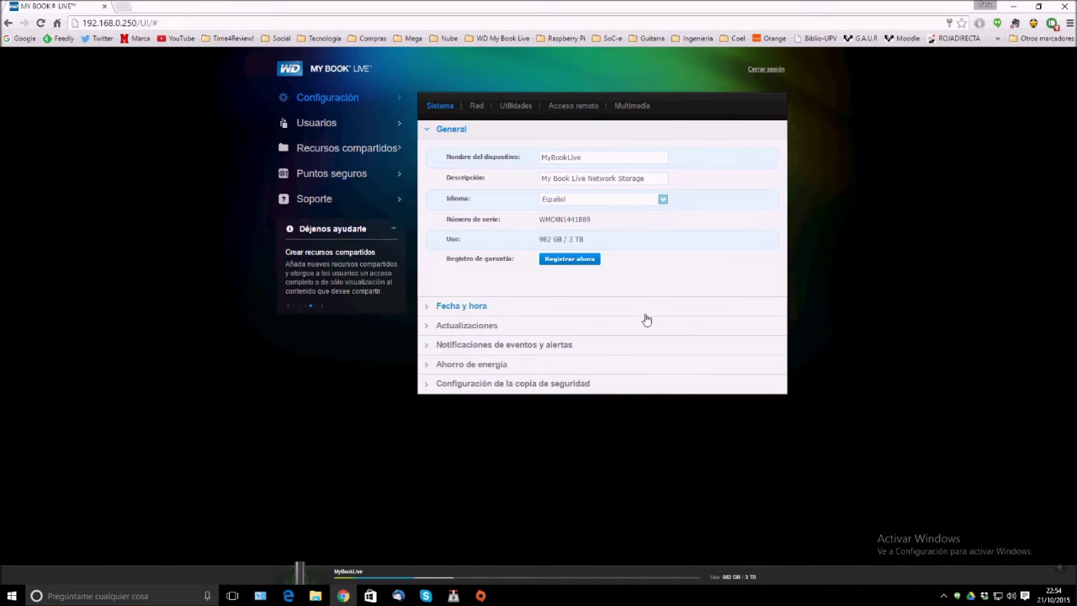
Review the Actualizaciones and Ahorro de energía sections of the system settings, and collapse both
click(476, 328)
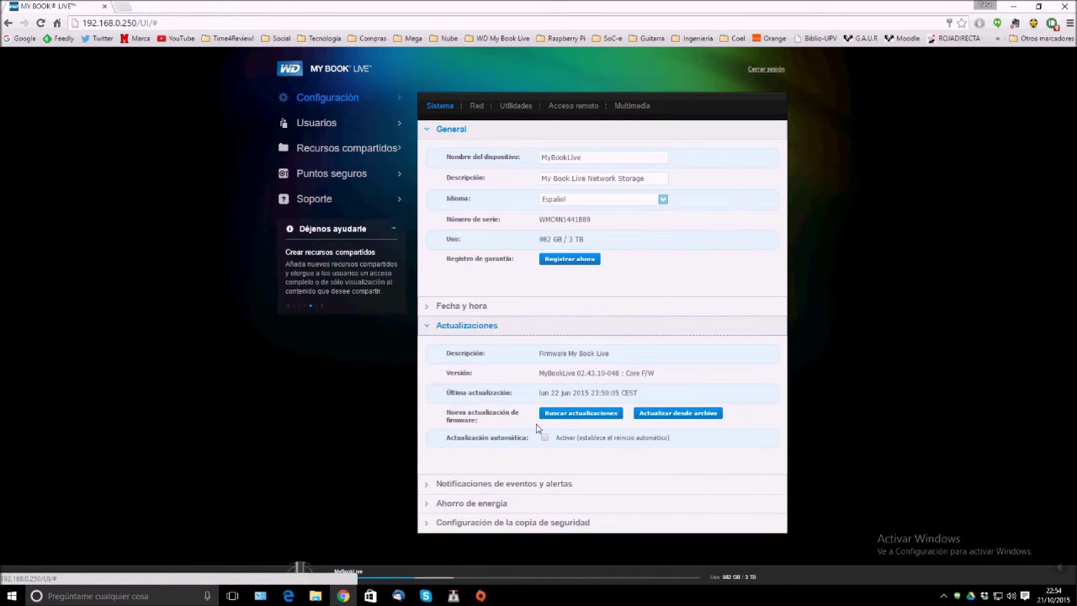
click(500, 503)
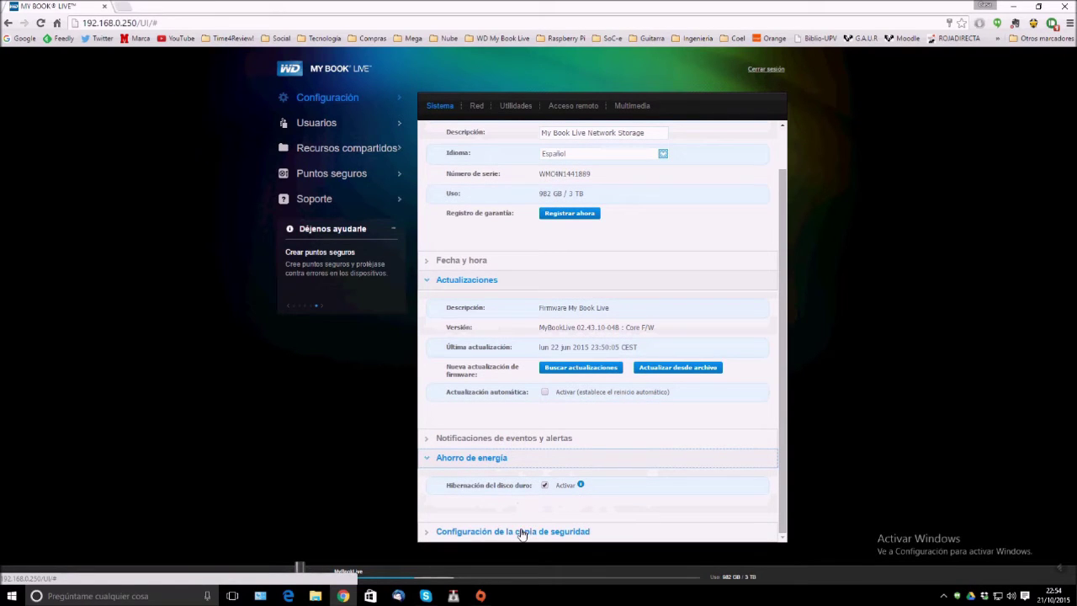
click(433, 459)
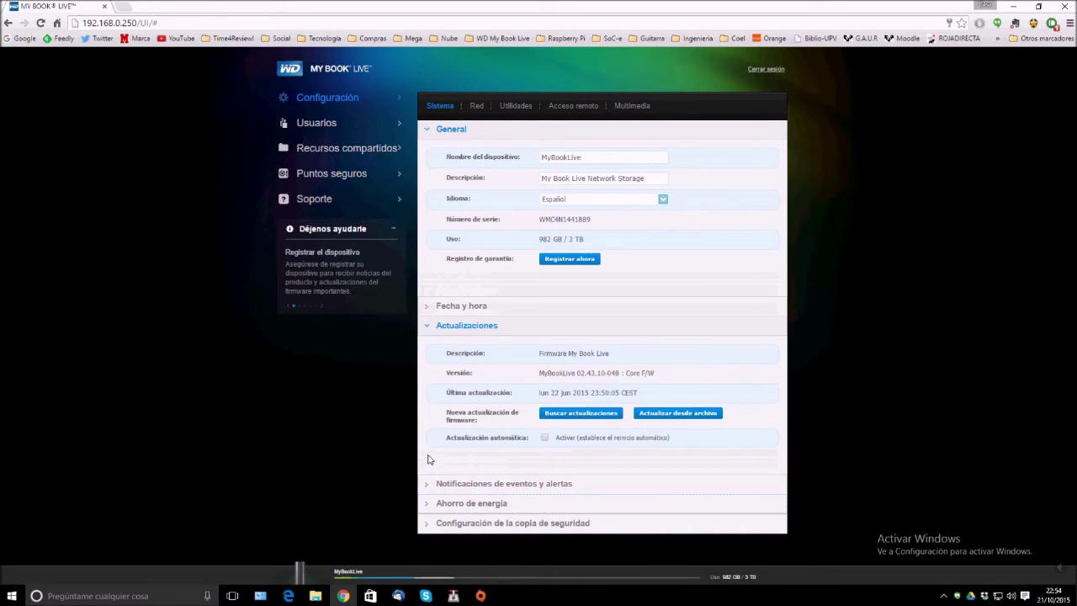
click(429, 327)
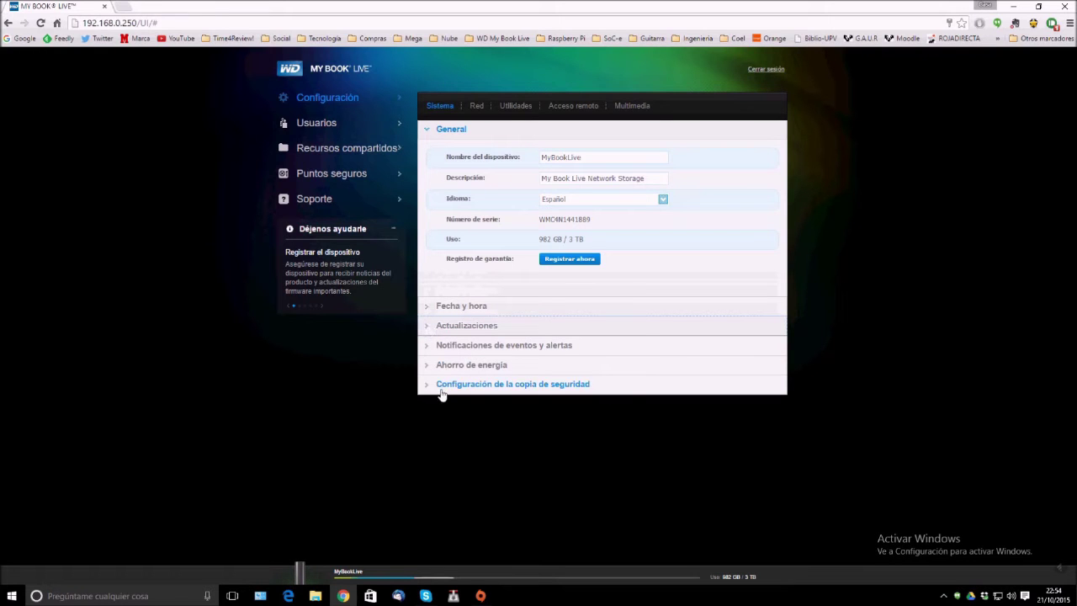
Examine the event and alert notification settings and the Time Machine backup settings, collapsing each section
click(433, 347)
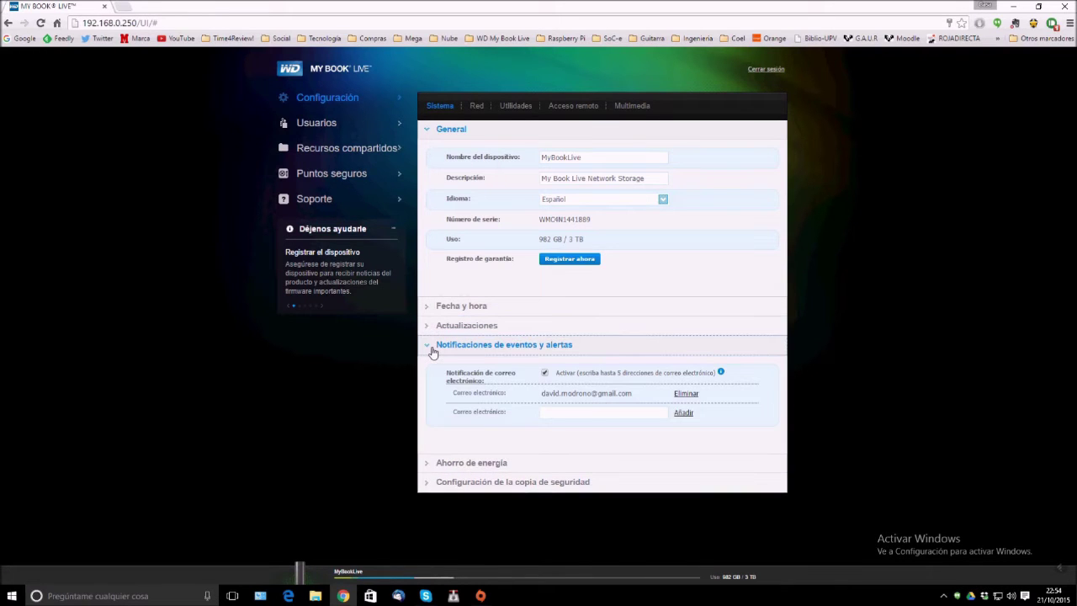
click(433, 350)
click(431, 385)
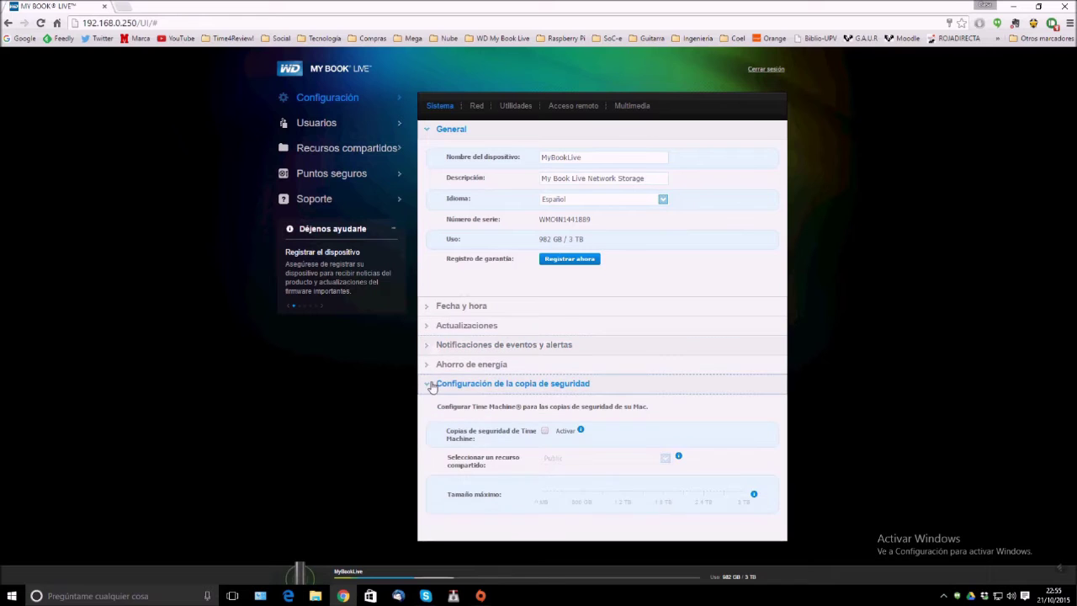
click(431, 385)
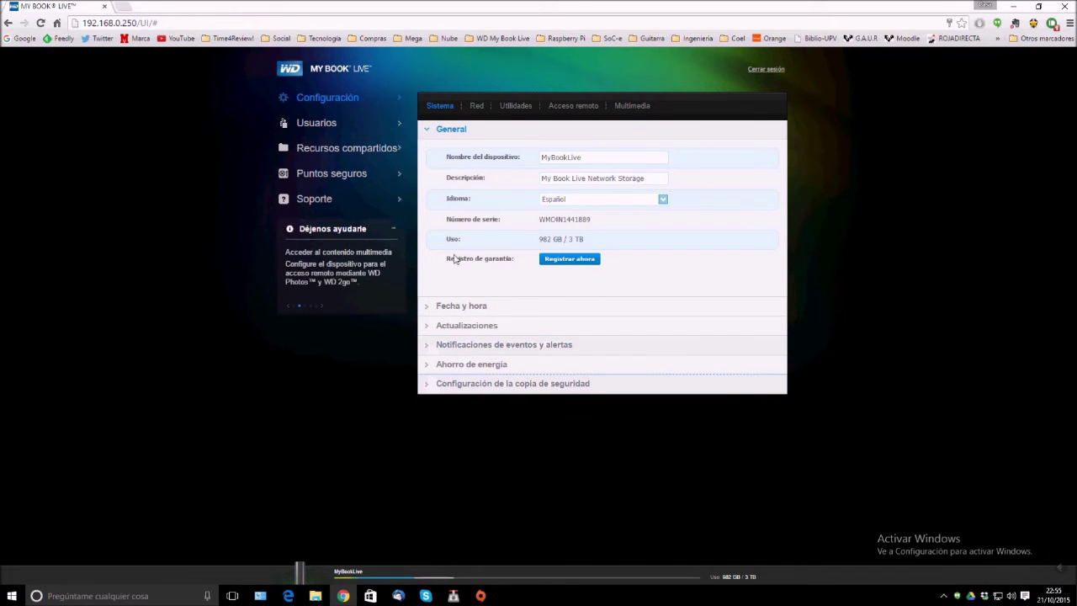
Examine the Red settings, expanding the Grupo de trabajo and FTP sections beneath the LAN configuration
click(477, 108)
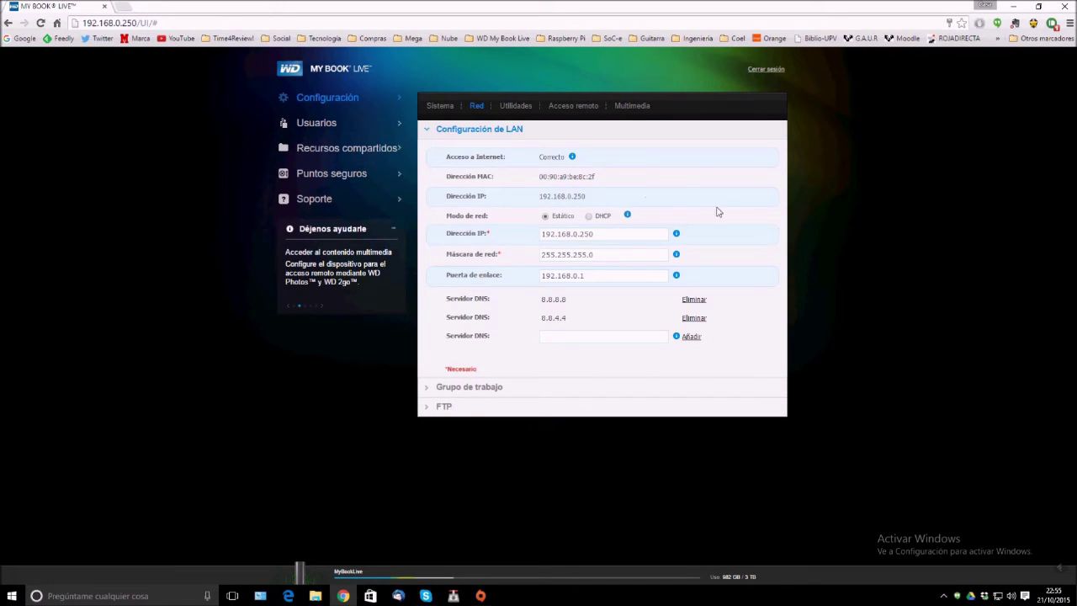
click(431, 388)
click(433, 469)
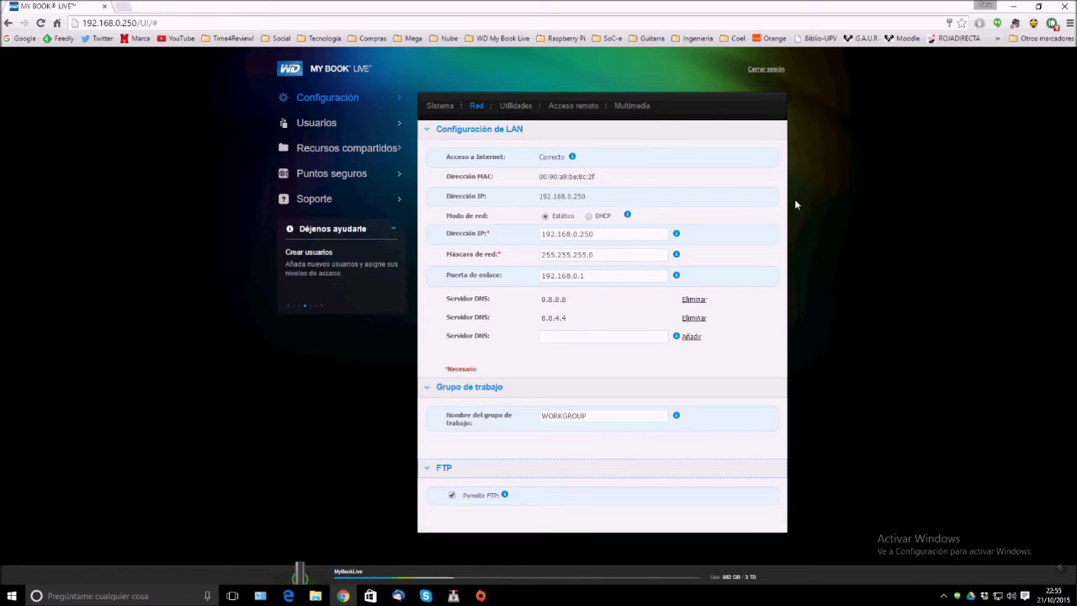
mouse_move(632, 217)
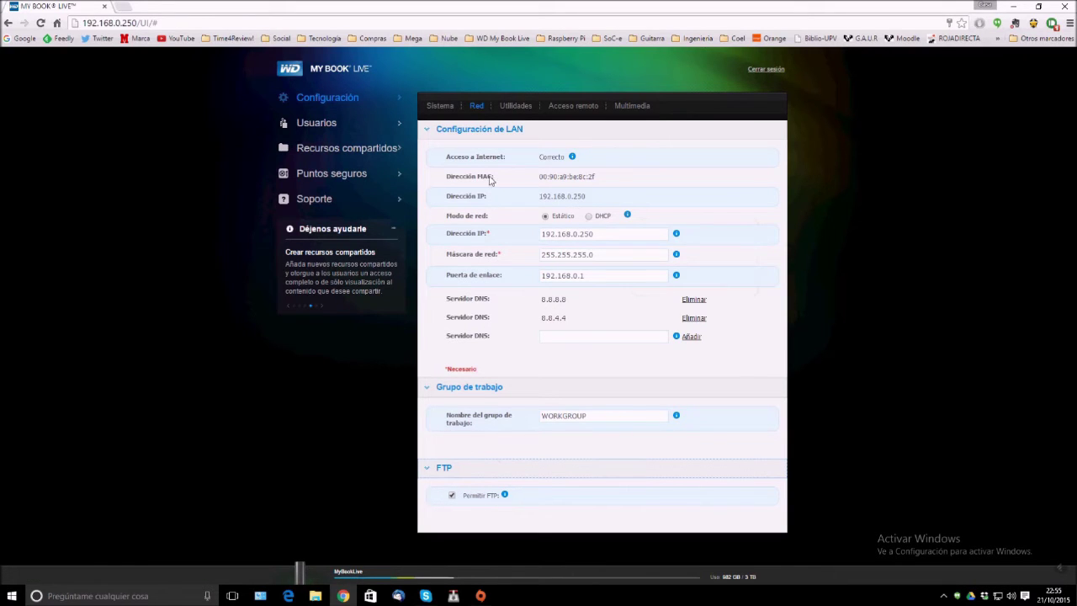
Examine the Utilidades settings, expanding the Restauración de fábrica section beneath the diagnostic test options
click(517, 109)
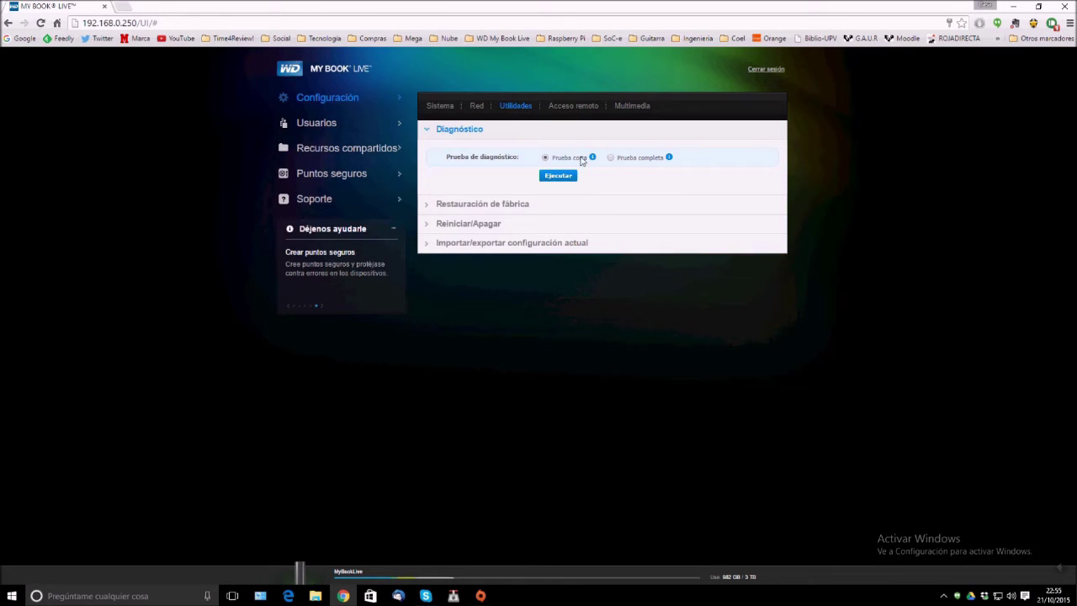
click(436, 205)
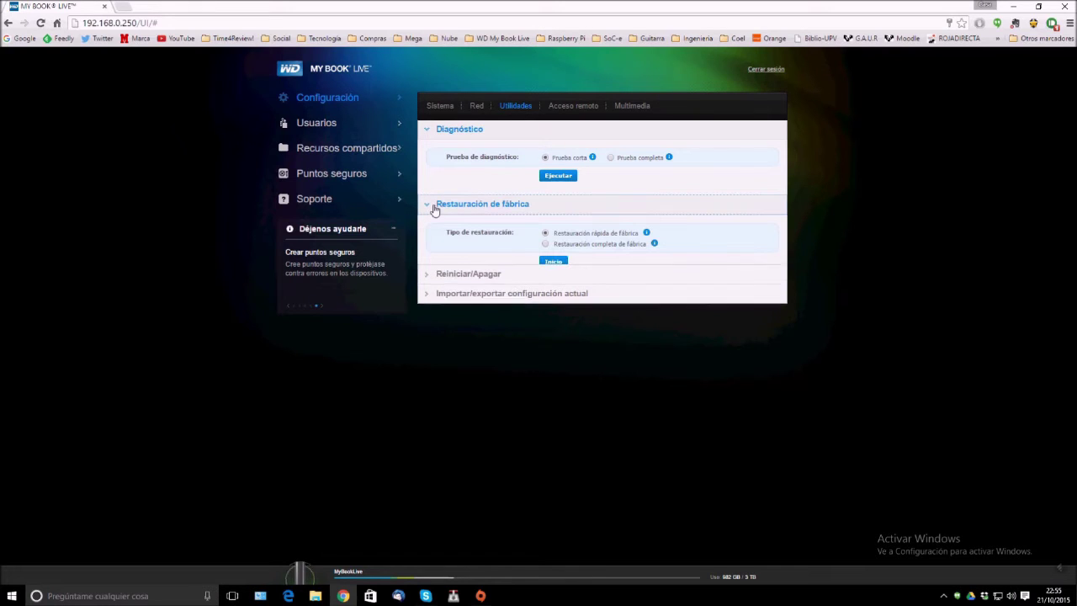
Examine the Acceso remoto settings, expanding the Acceso móvil, Acceso web and Avanzado sections
click(572, 108)
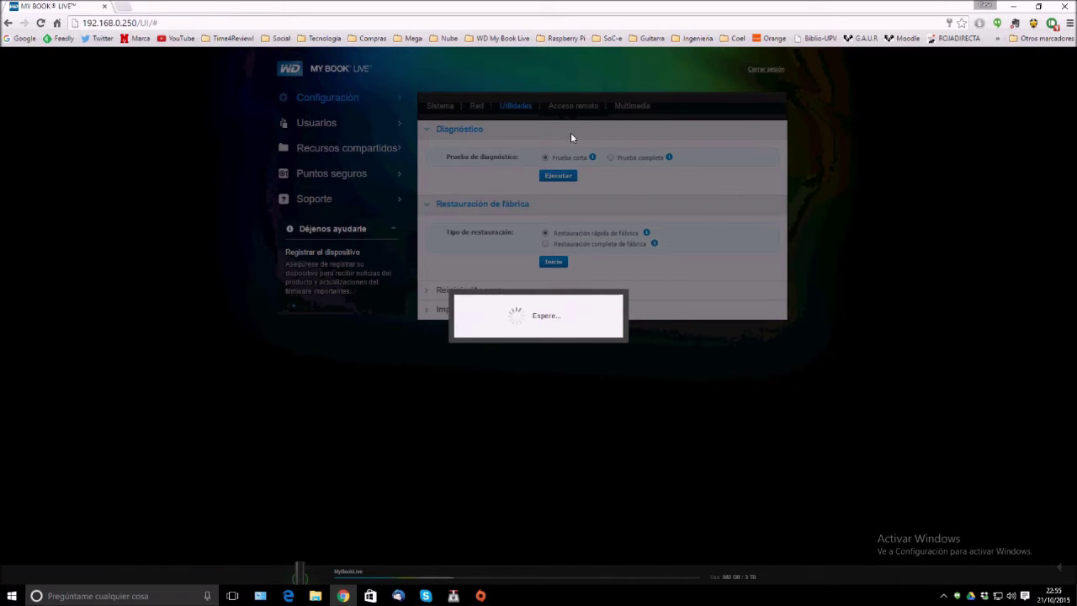
click(469, 270)
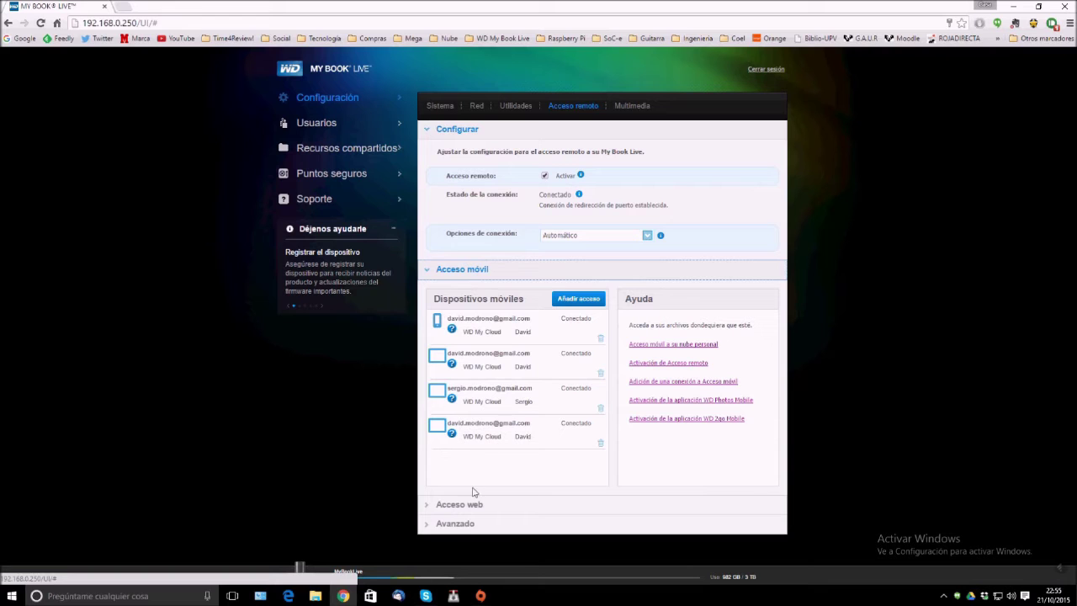
click(460, 505)
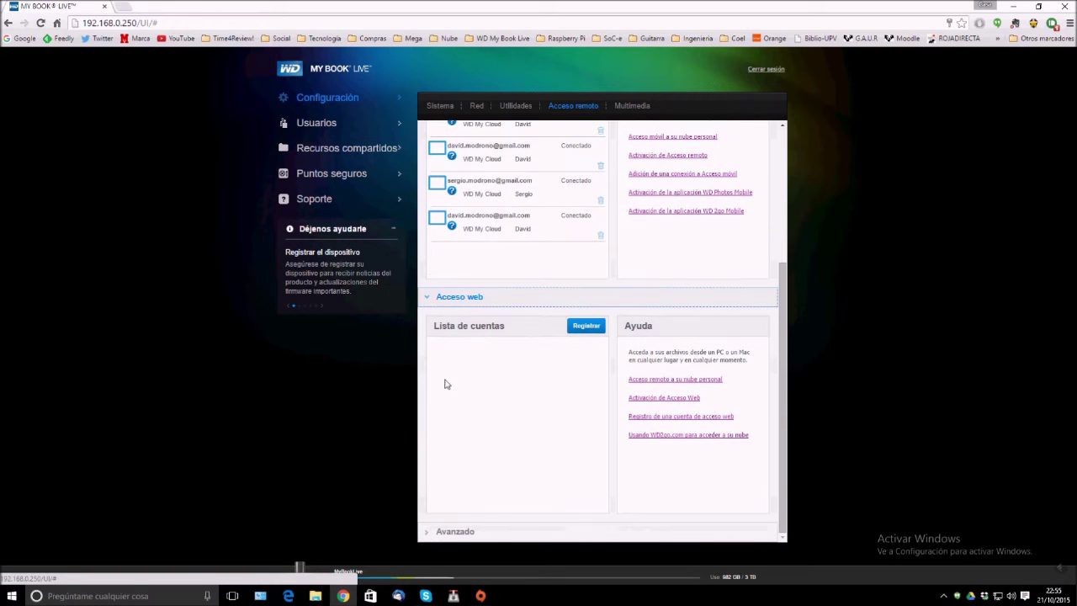
click(430, 299)
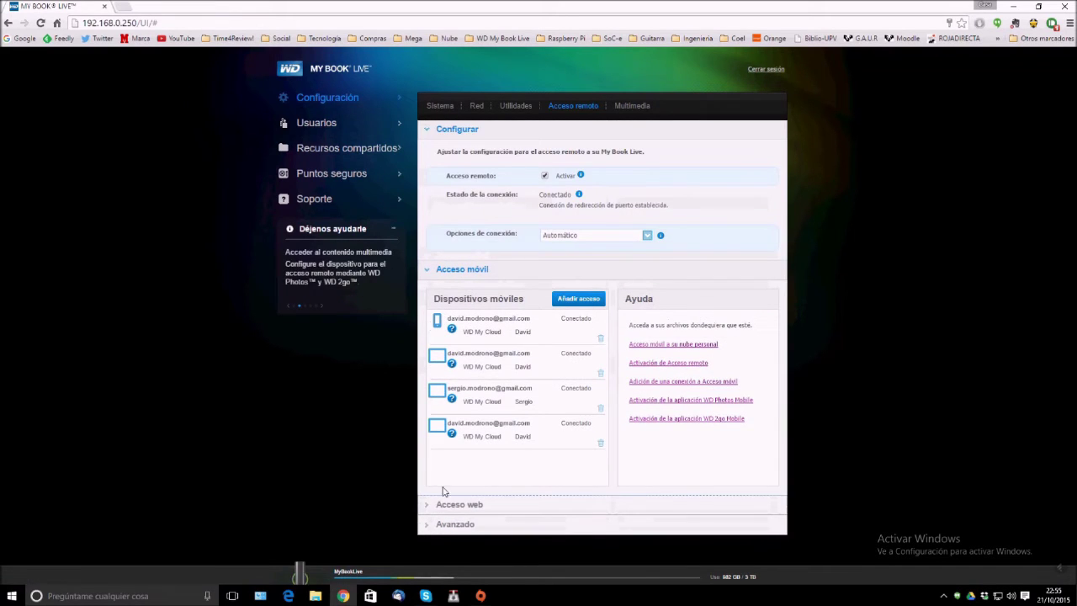
click(430, 526)
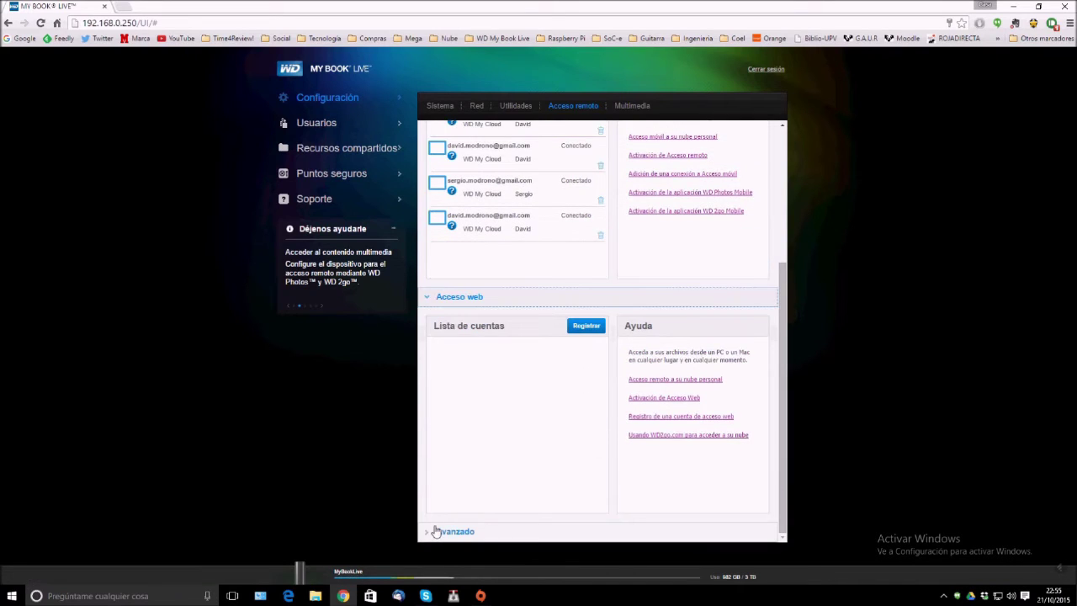
click(430, 526)
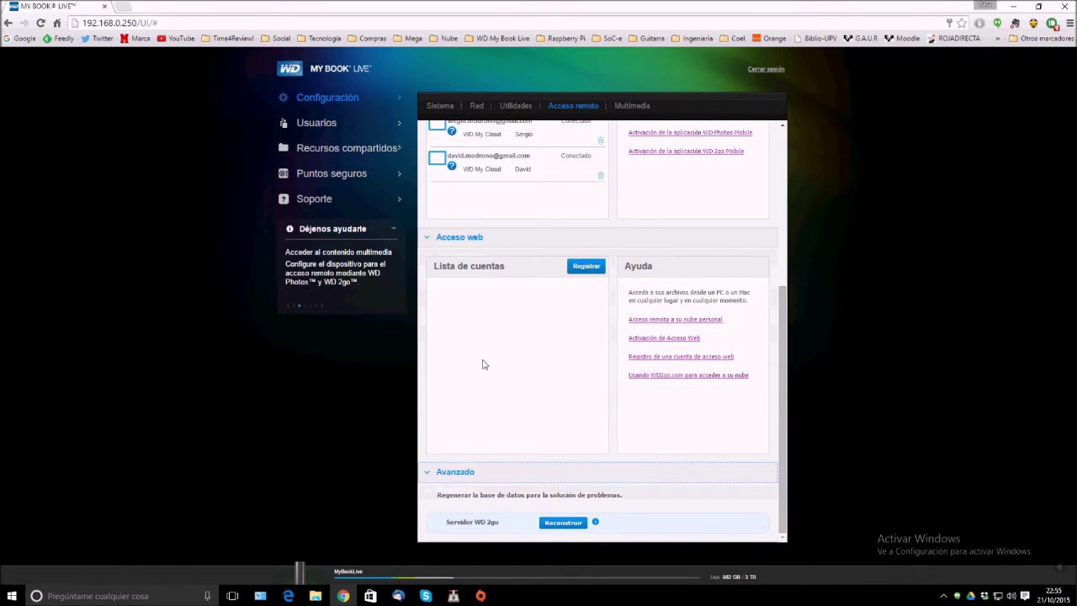
scroll(498, 369, up, 3)
scroll(505, 374, down, 3)
scroll(522, 381, up, 3)
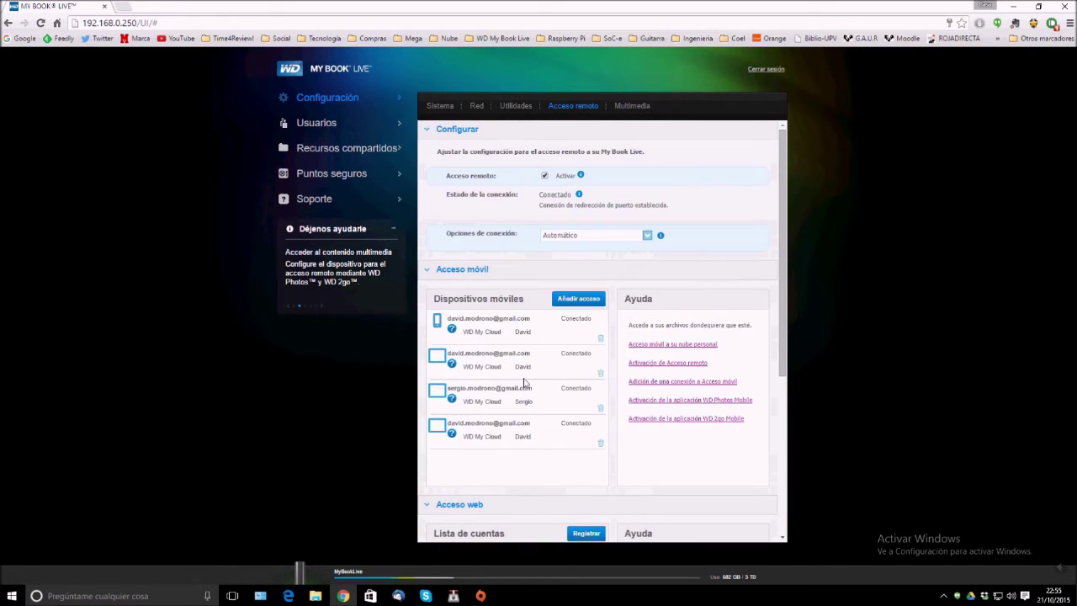
Examine the DLNA server settings under Multimedia, expanding the server status and the media player list, and collapse the player list
click(639, 107)
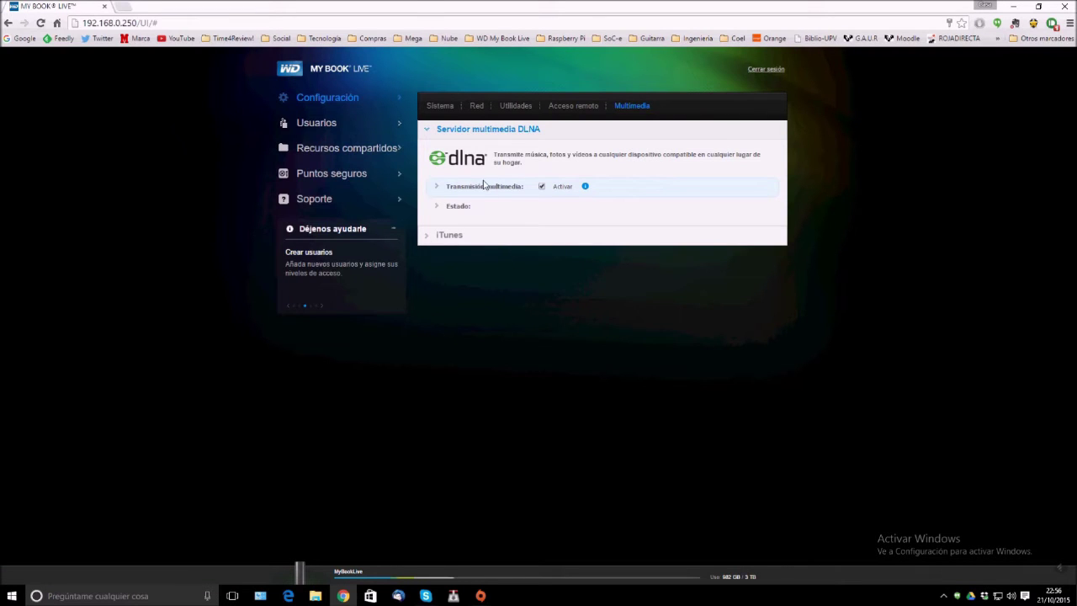
click(441, 206)
click(438, 186)
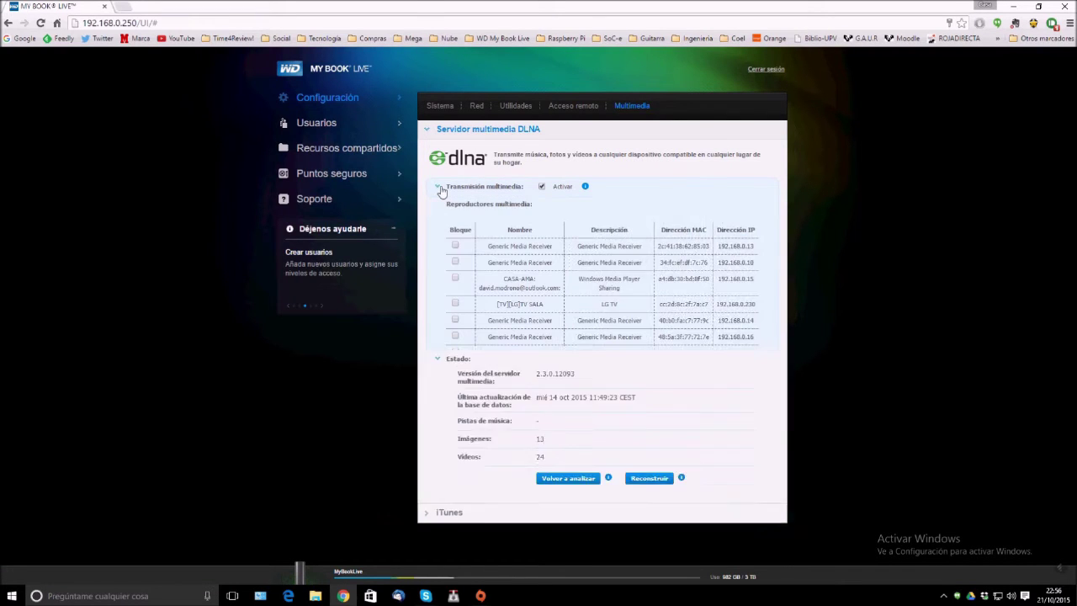
click(440, 189)
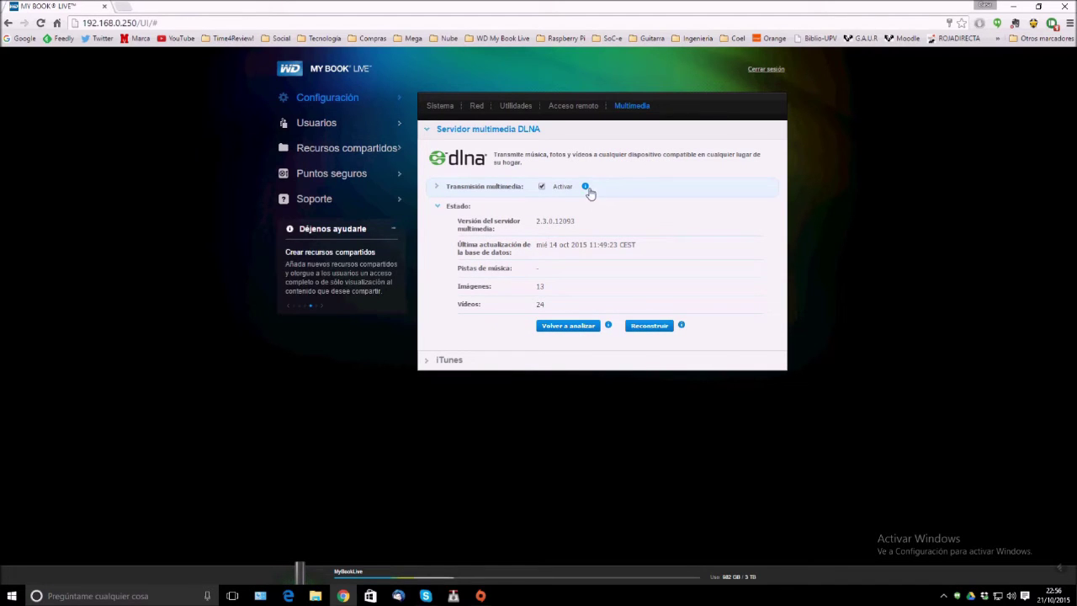
mouse_move(587, 192)
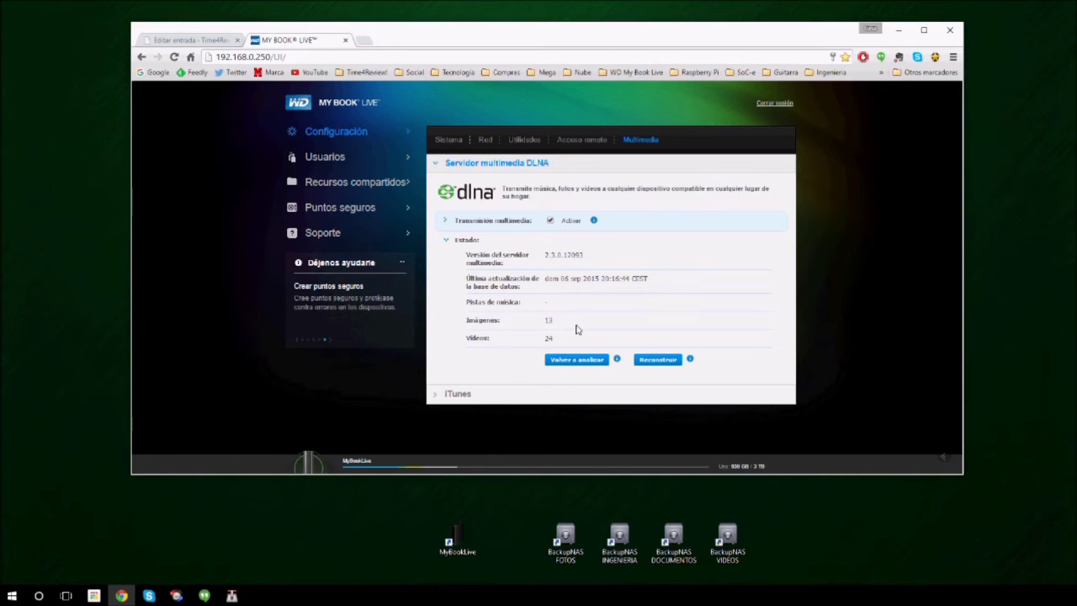
Review the user list in Usuarios and the share list in Recursos compartidos
click(333, 160)
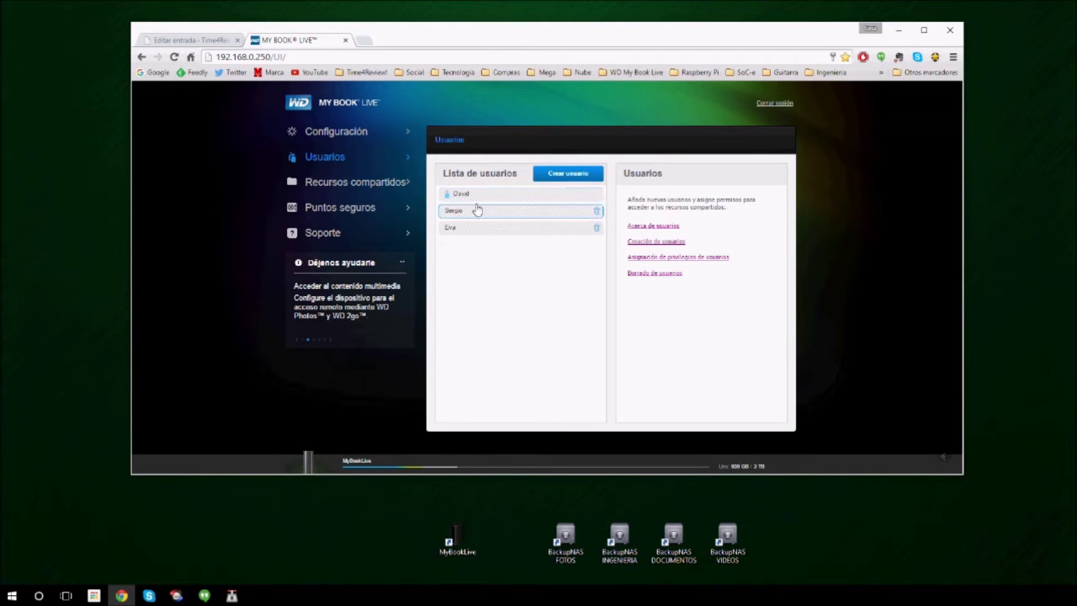
click(367, 183)
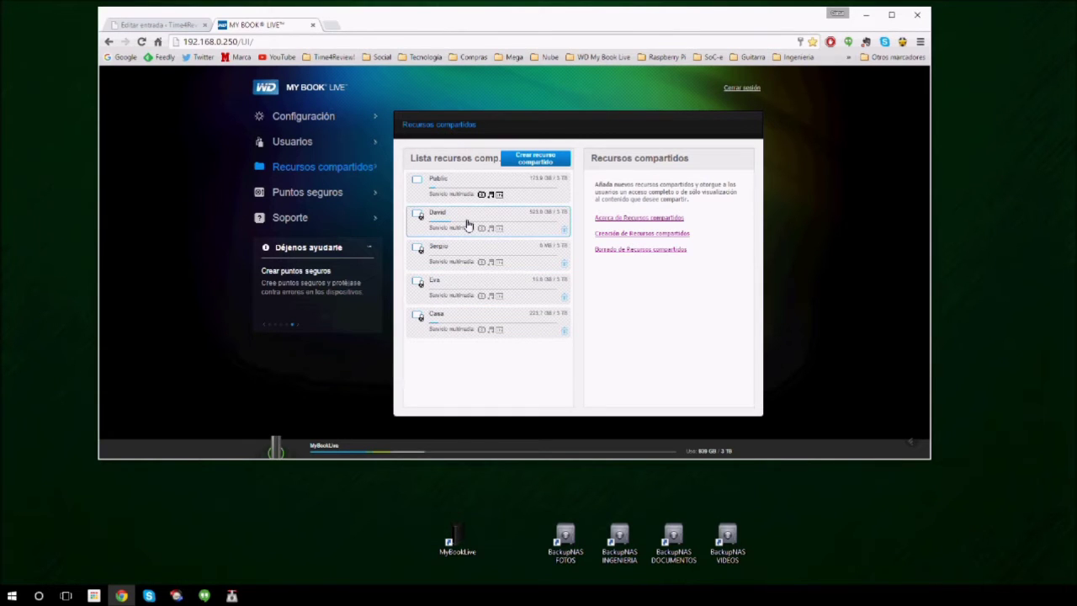
View the Crear section of Puntos seguros and return to the Configuración page
click(313, 192)
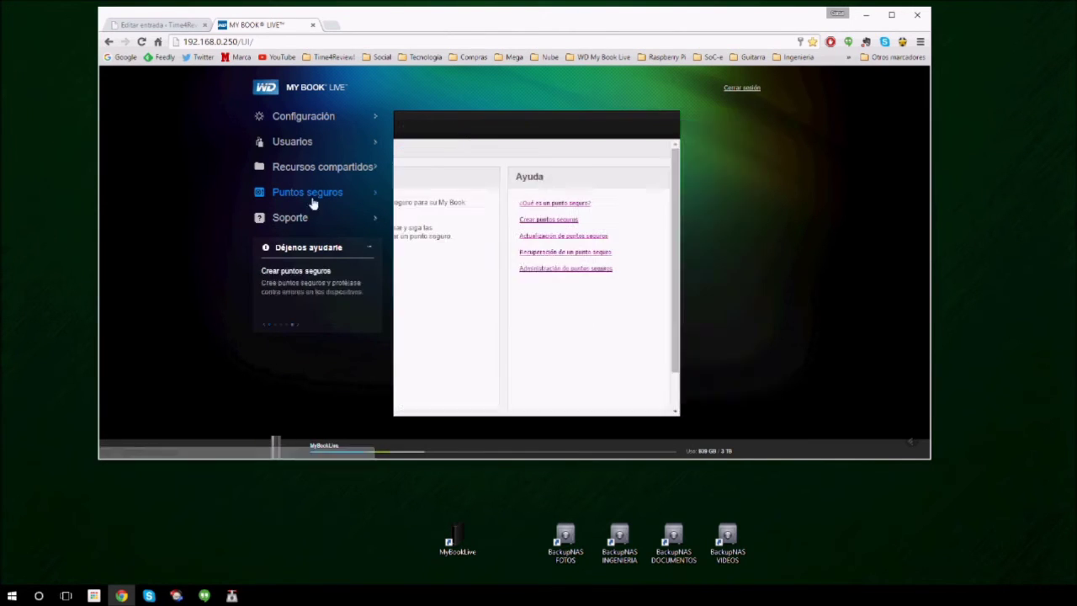
click(407, 388)
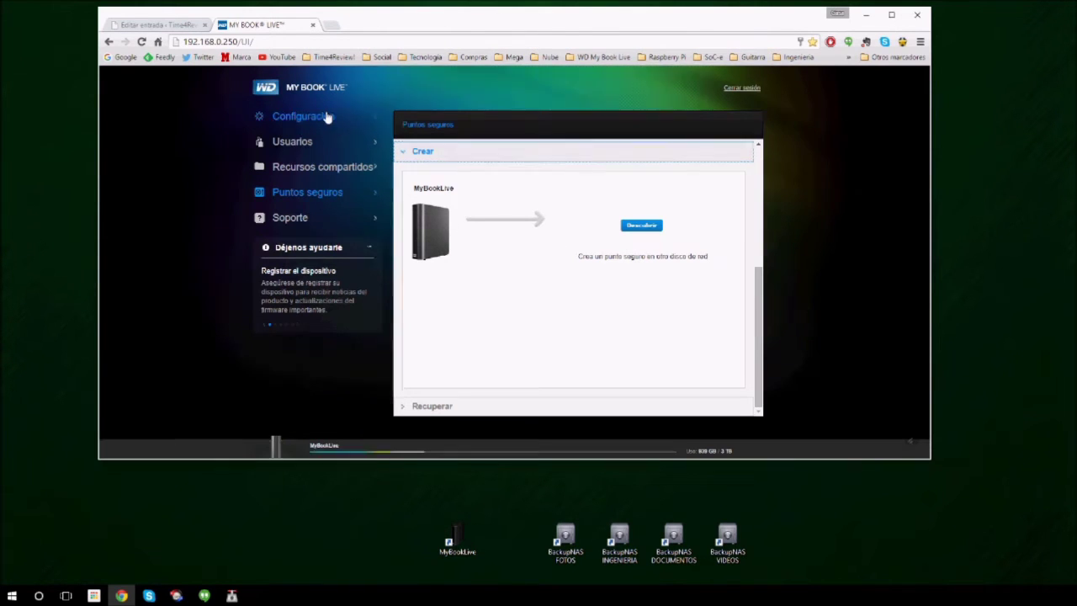
click(328, 117)
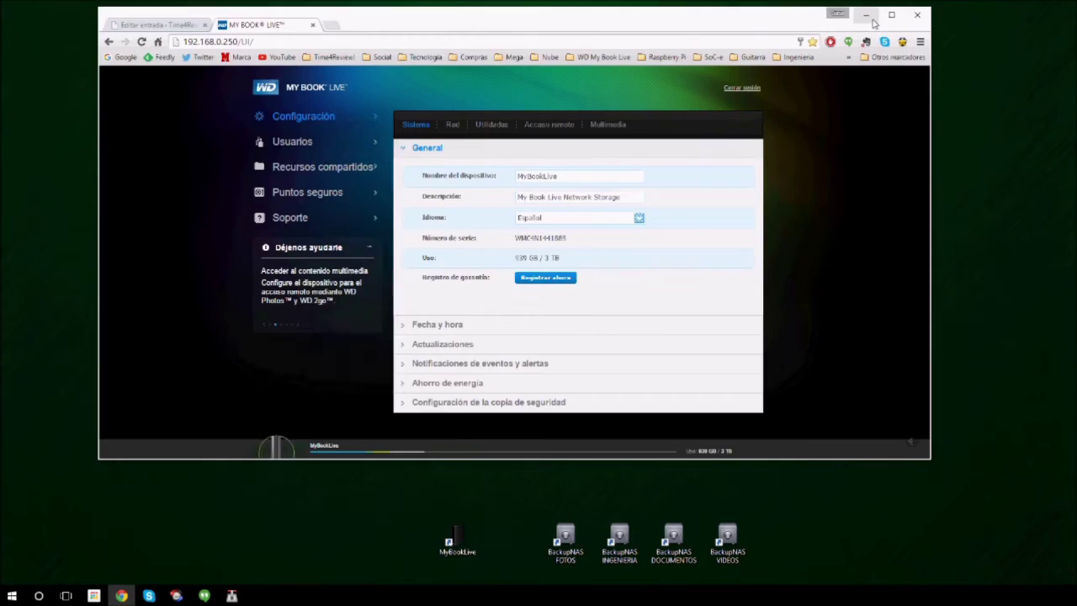
Minimize the browser, open the MyBookLive network location from the desktop in File Explorer, and enlarge its window vertically
click(872, 19)
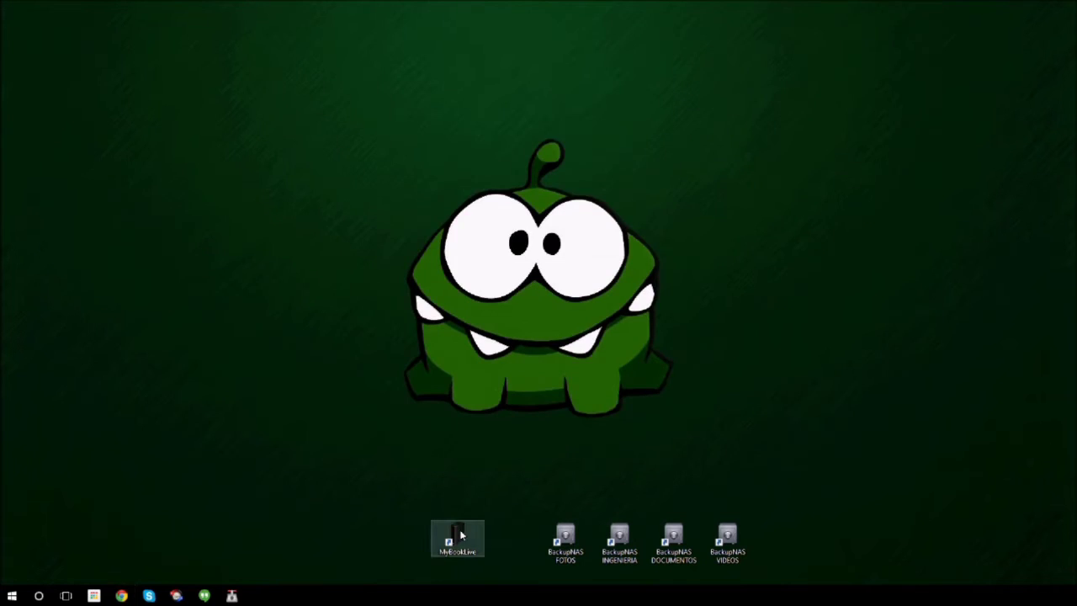
double_click(460, 535)
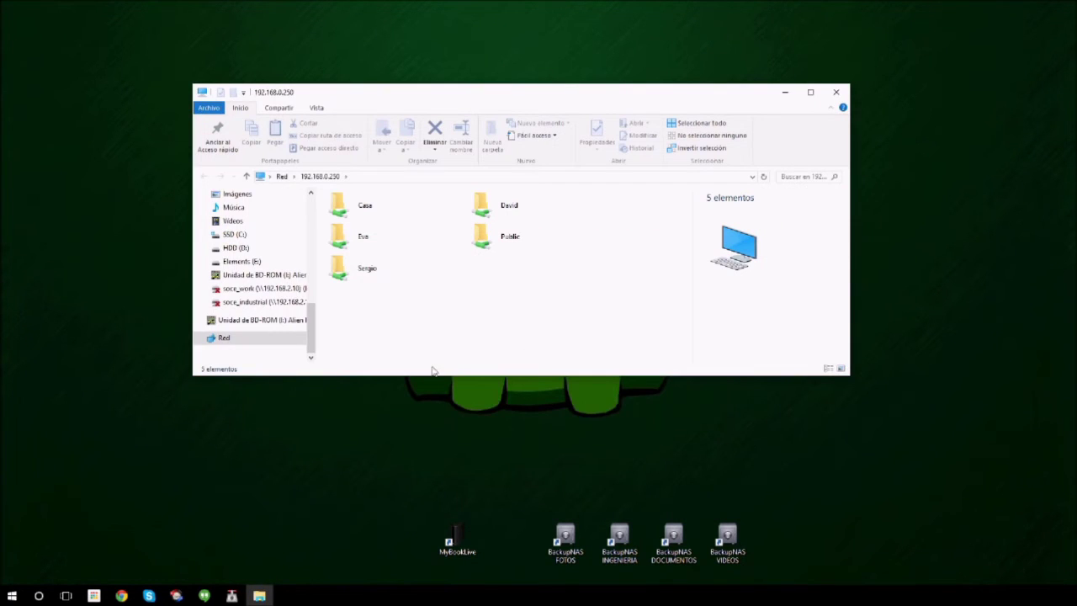
drag(431, 375, 433, 443)
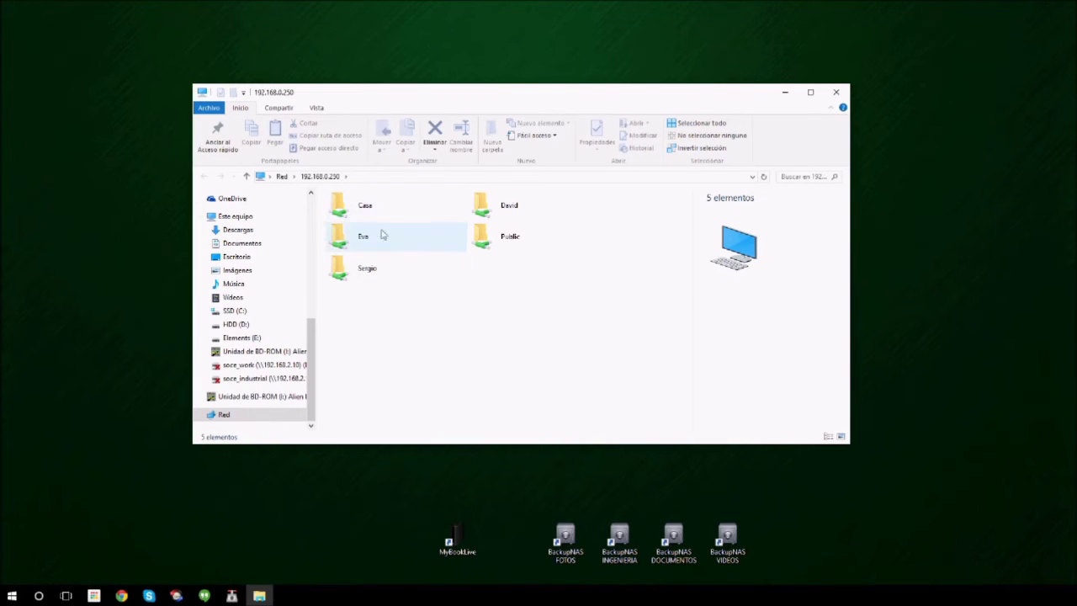
Look inside the Peliculas folder of the Casa share and return to the list of network shares
double_click(361, 209)
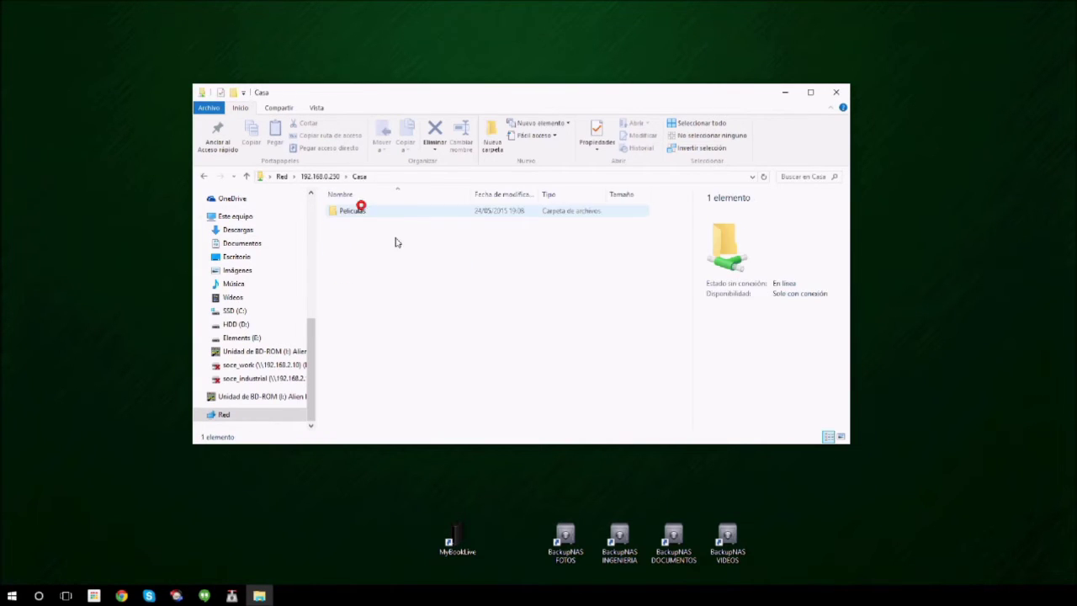
click(382, 214)
double_click(382, 213)
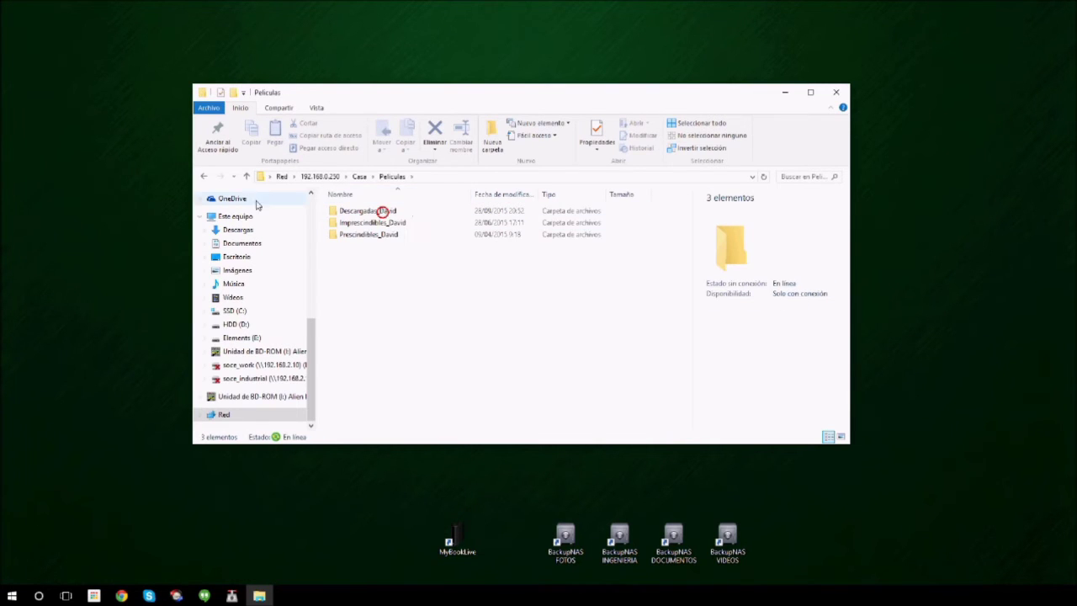
double_click(204, 178)
click(205, 178)
click(205, 178)
Look inside the owner's personal share and the Public share, returning to the list of network shares
double_click(481, 207)
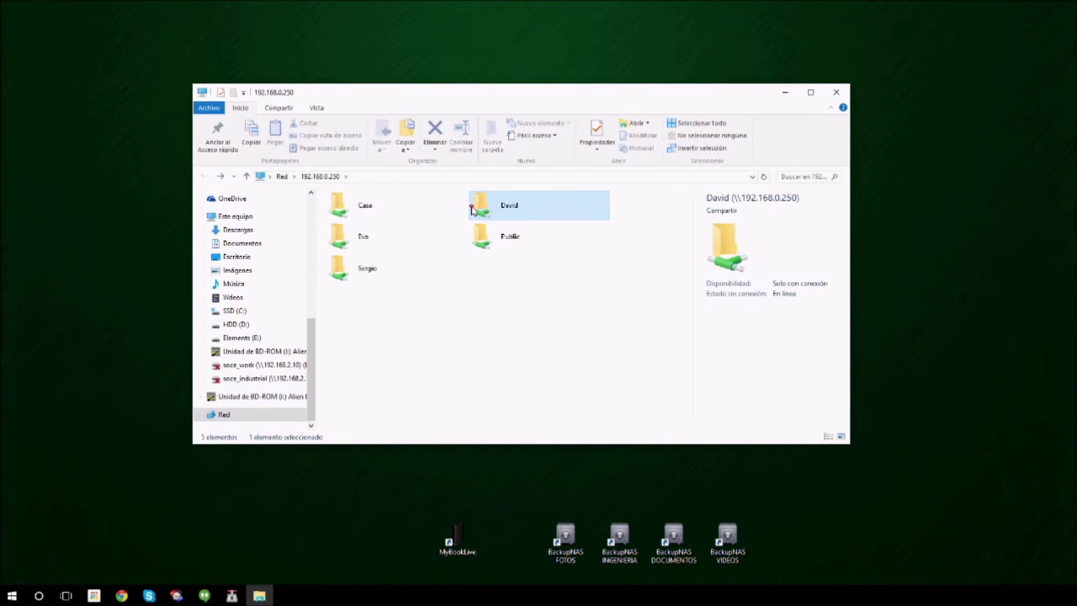
click(202, 177)
double_click(483, 237)
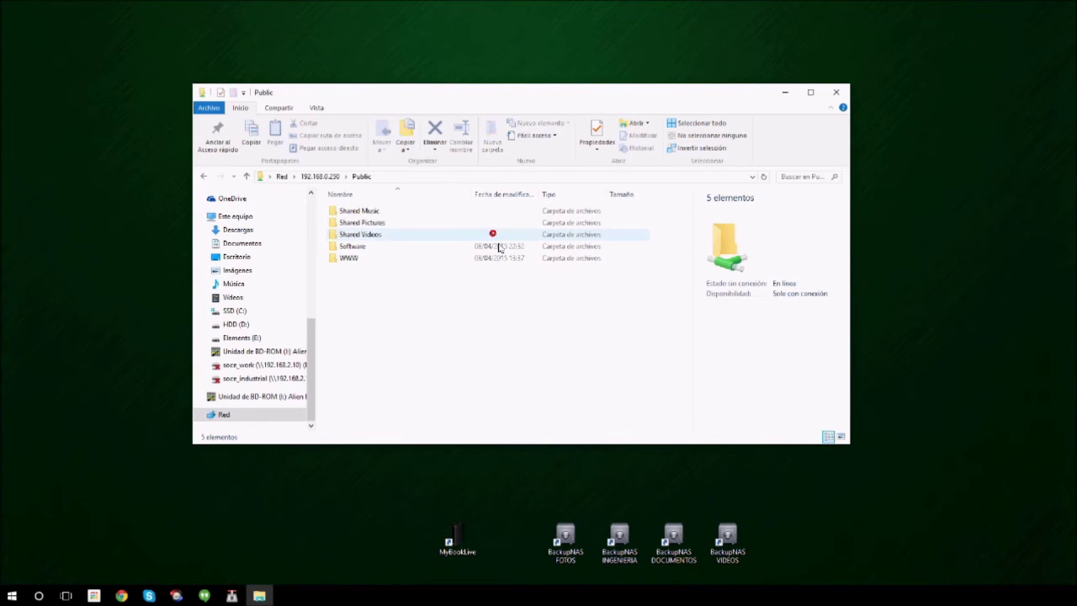
click(248, 176)
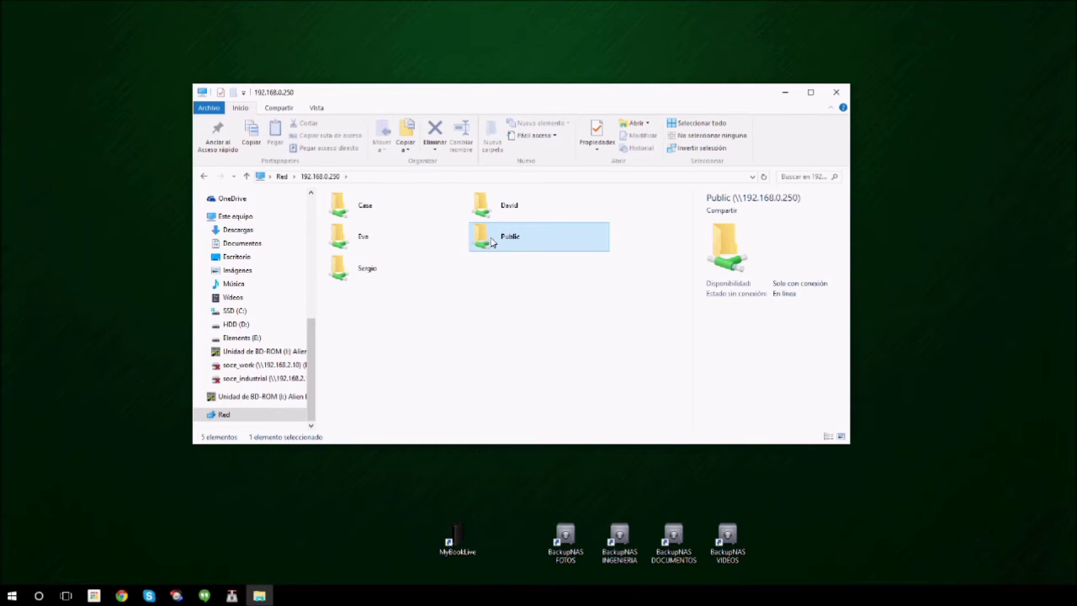
Browse from the Casa share through Peliculas and the Imprescindibles folder to the contents of Cadena_Perpetua
double_click(373, 209)
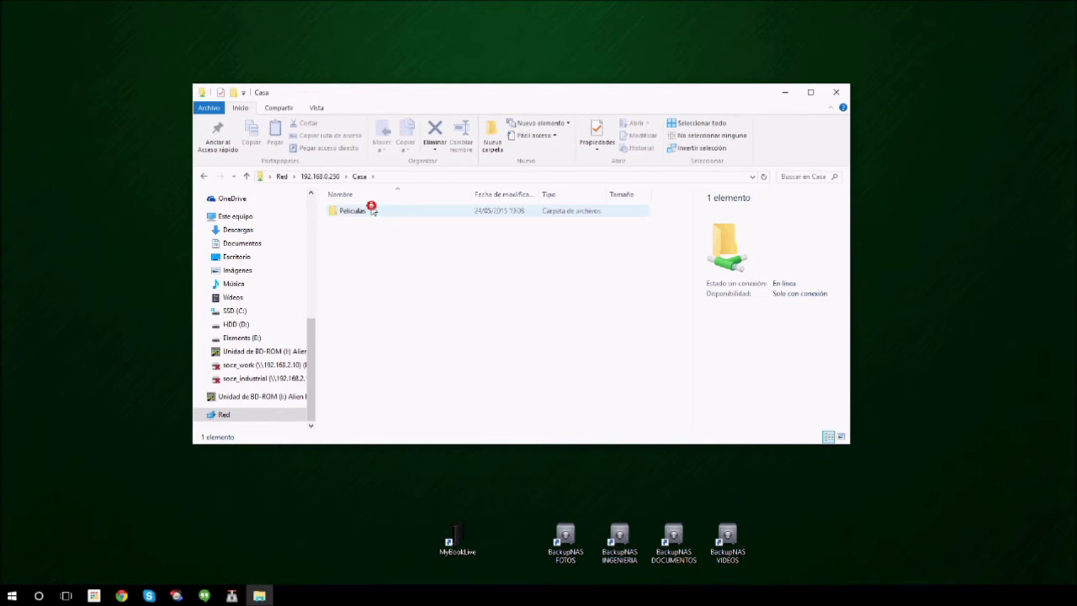
double_click(370, 209)
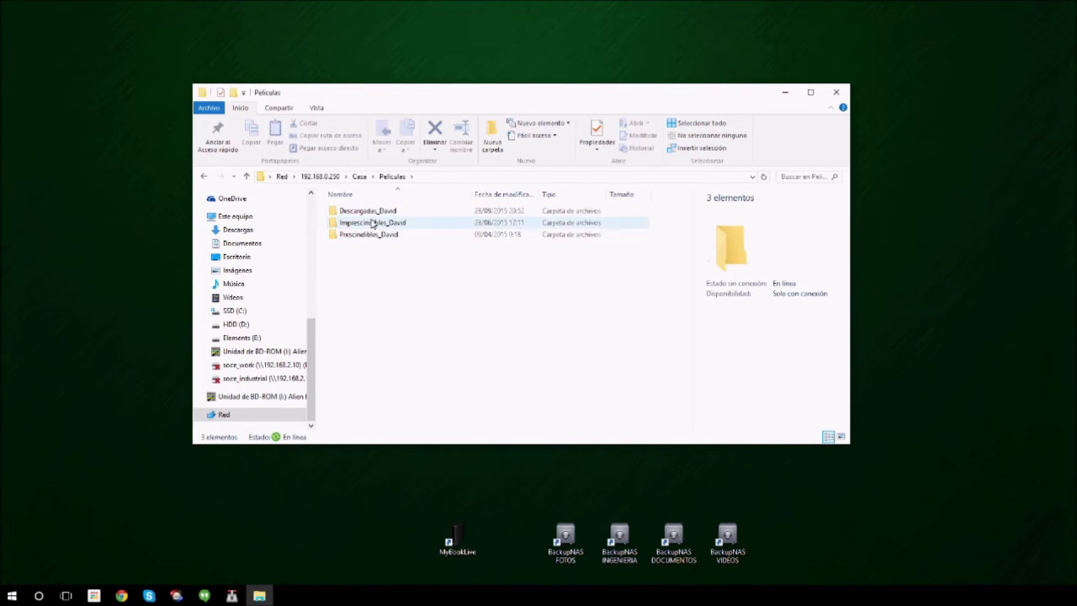
click(371, 222)
double_click(371, 221)
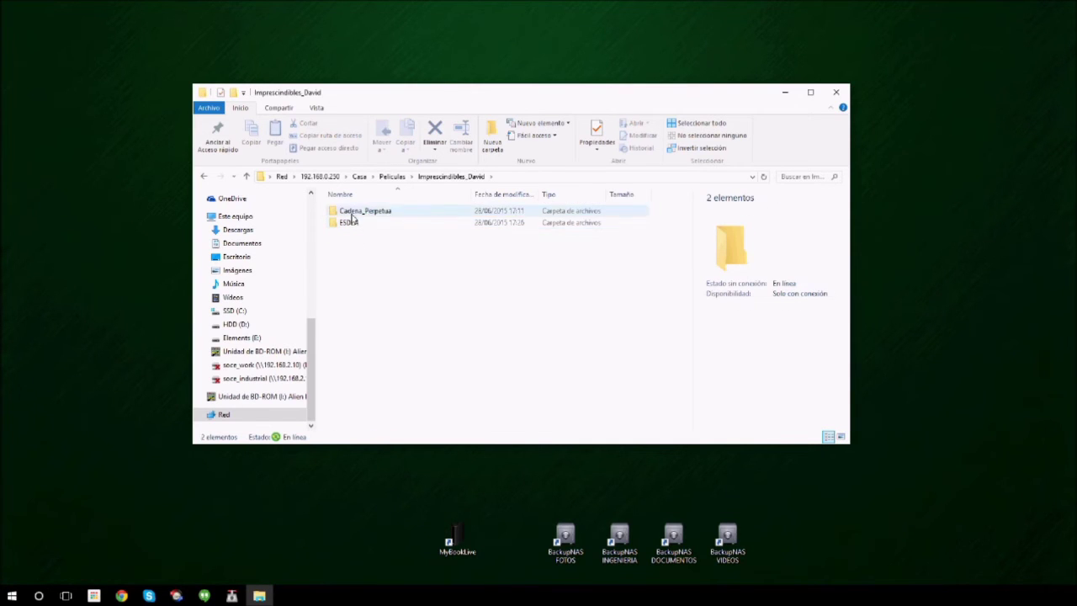
double_click(352, 214)
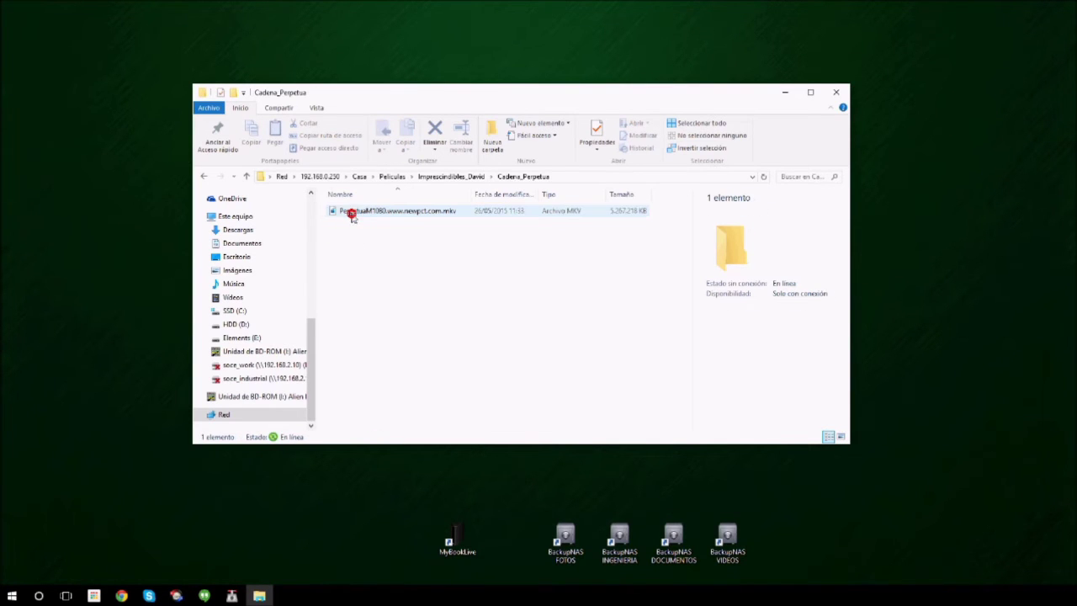
Go back up to the Peliculas folder and close the File Explorer window
click(204, 177)
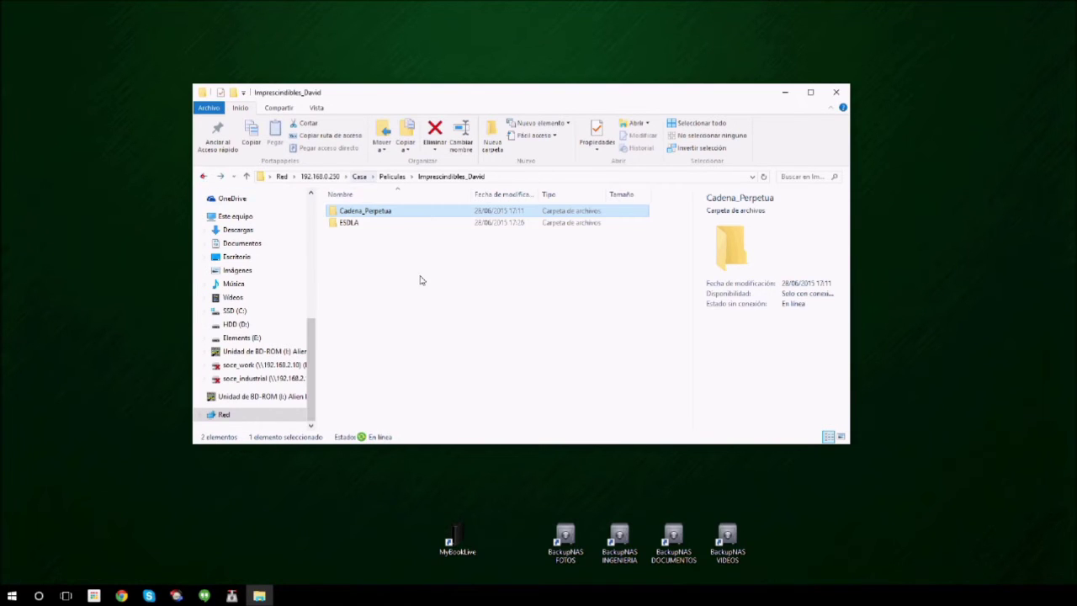
click(249, 175)
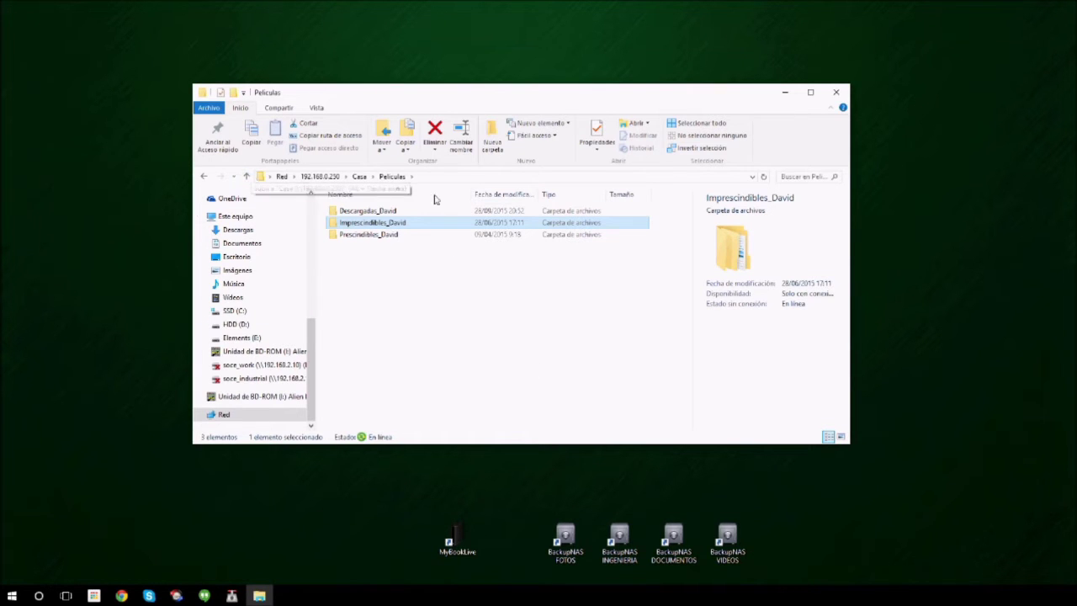
click(836, 94)
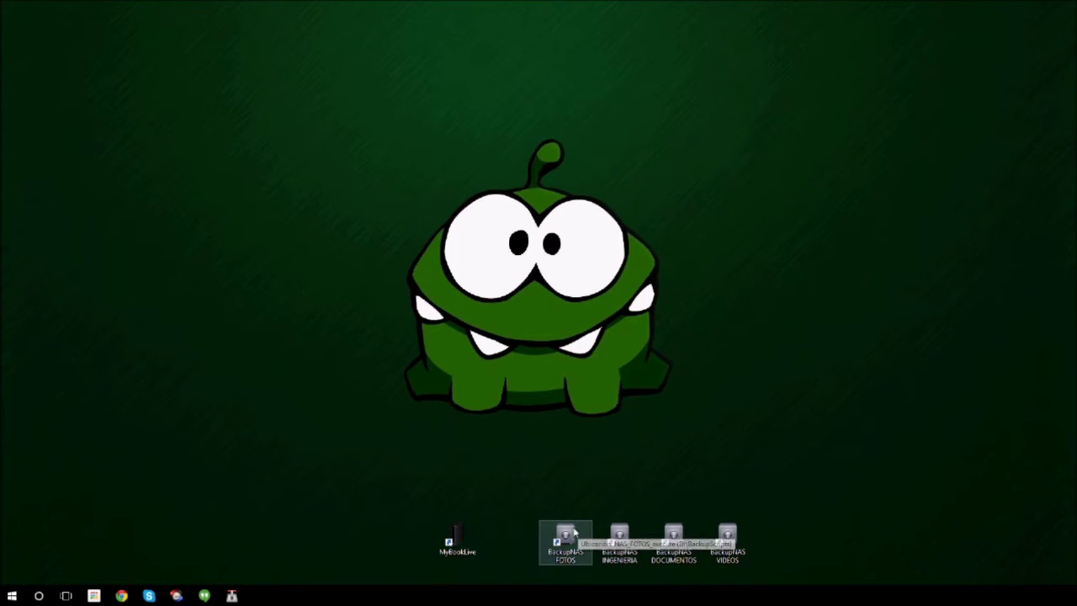
Run the BackupNAS FOTOS backup script from the desktop and move its Beyond Compare window up toward the screen's center
double_click(577, 530)
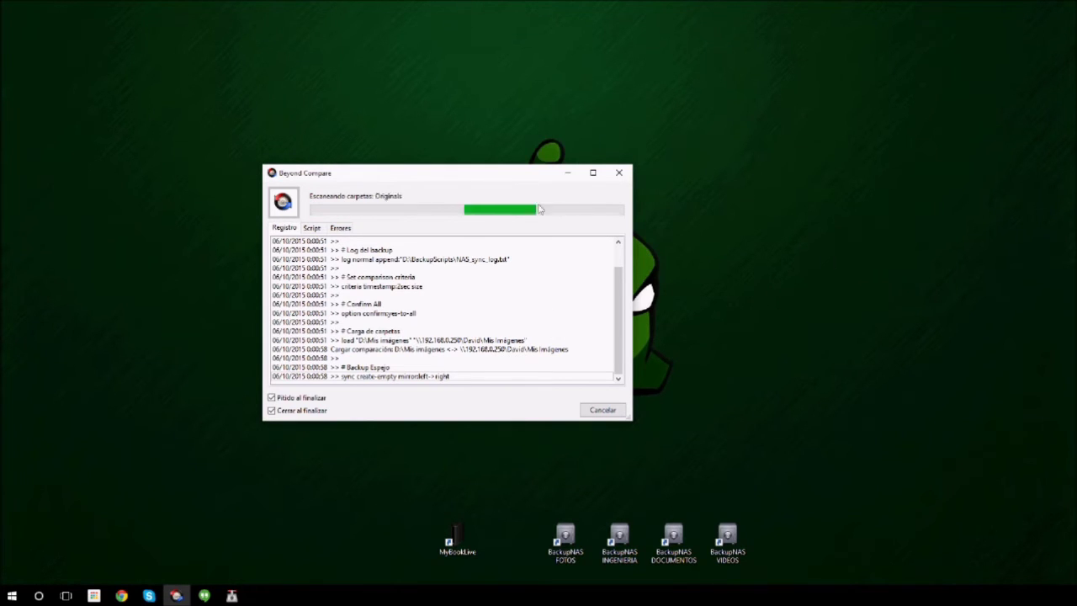
drag(539, 172, 598, 127)
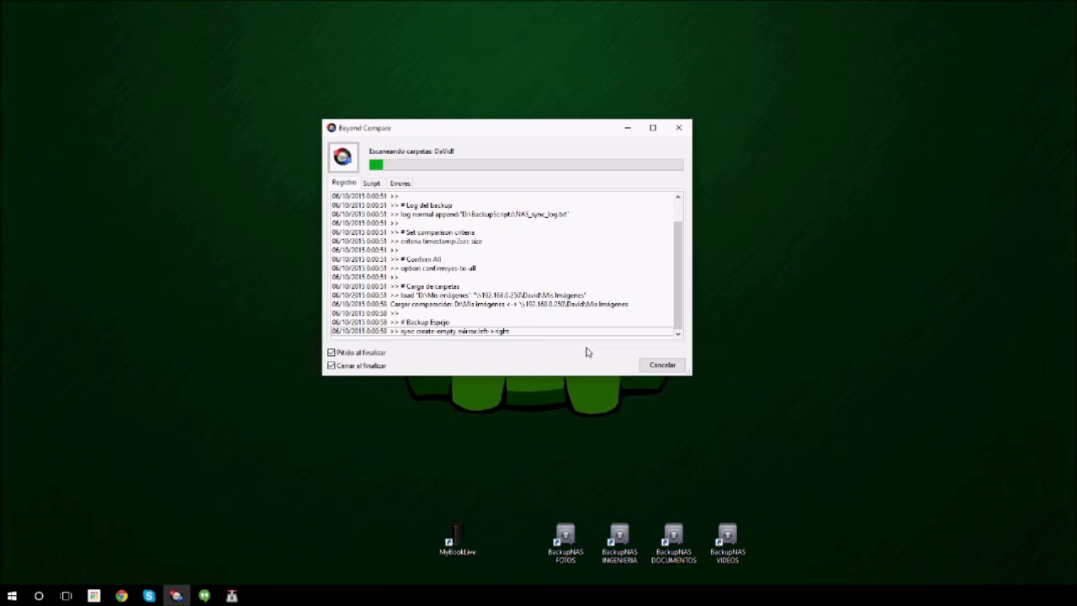
click(673, 538)
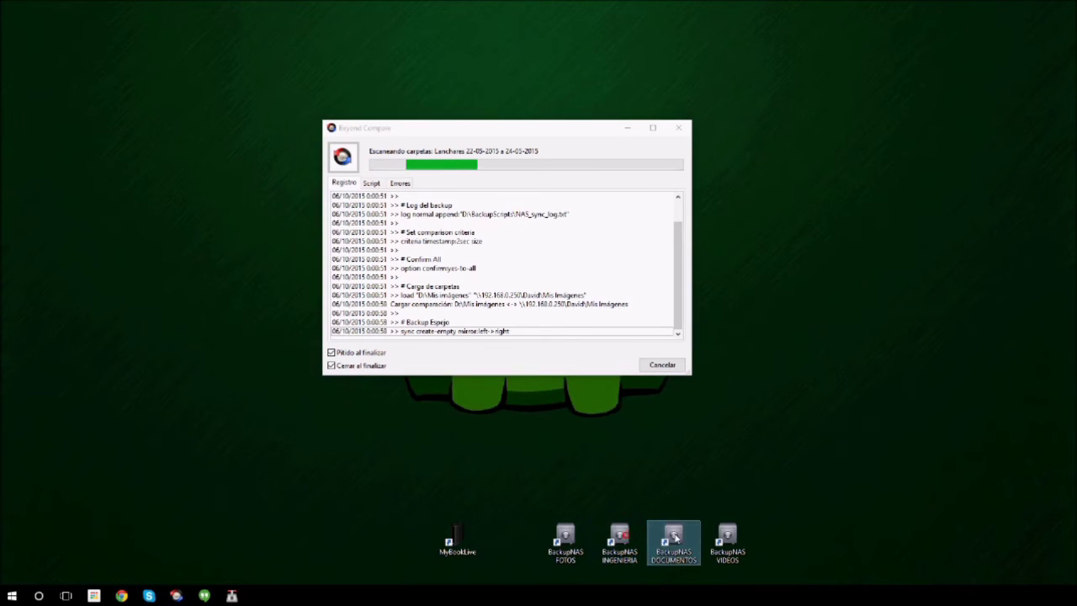
click(727, 538)
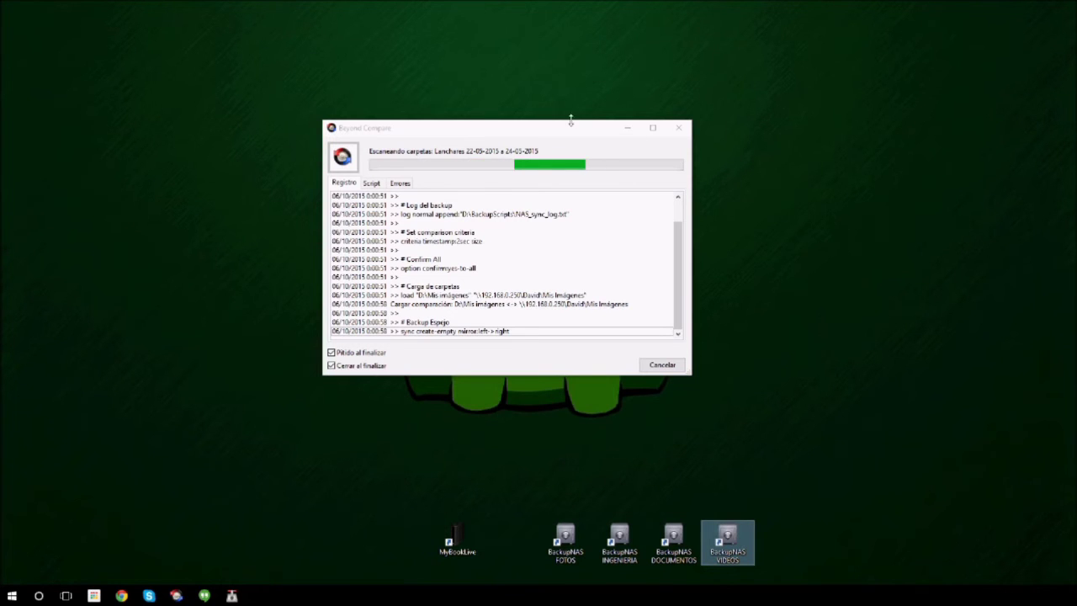
drag(590, 134, 685, 201)
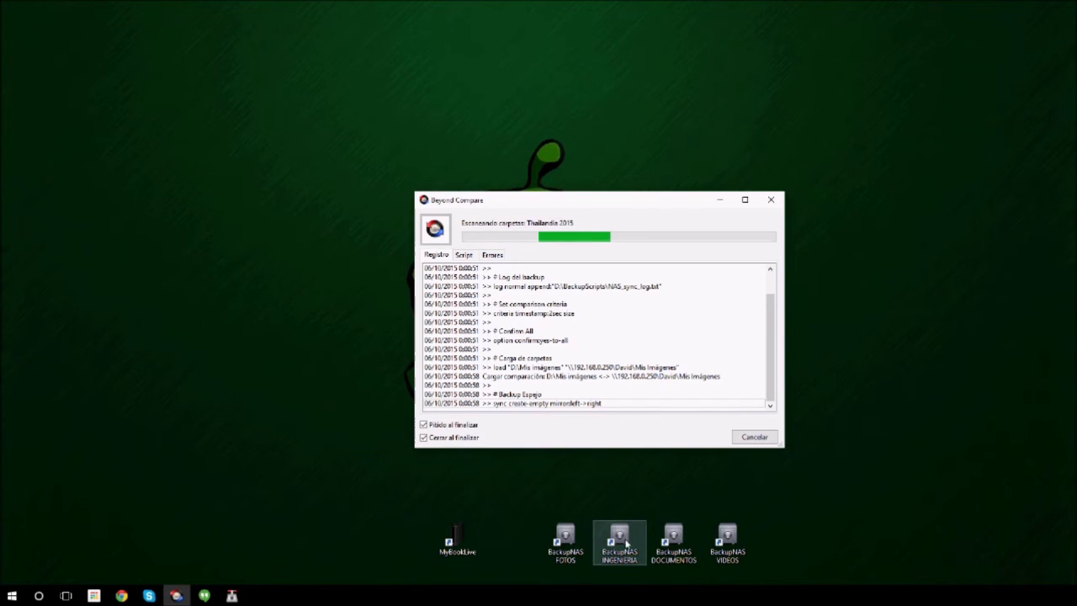
drag(637, 192, 554, 115)
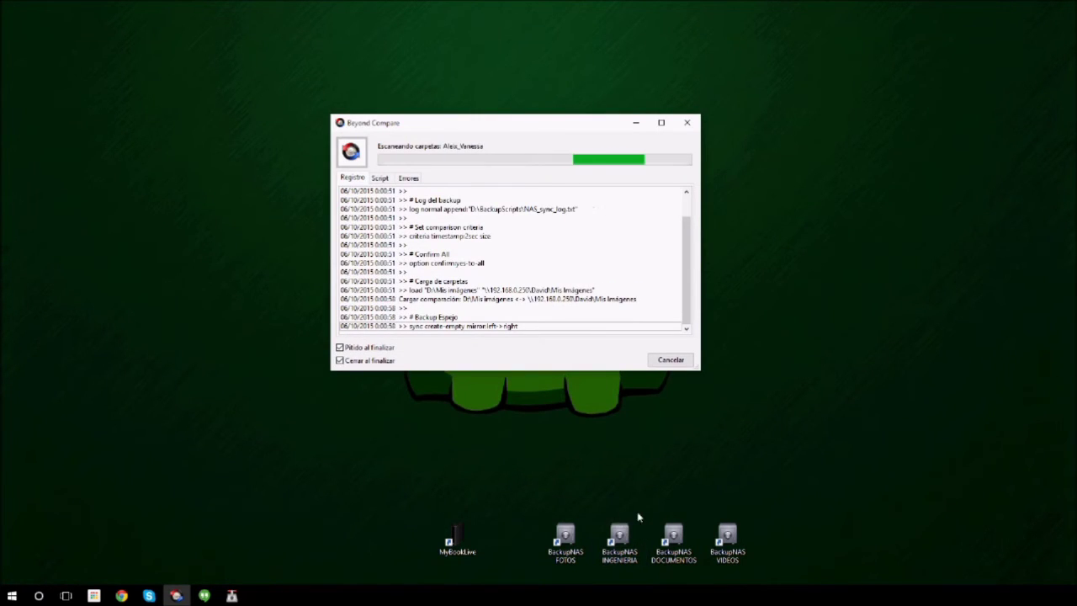
Open Transmission and arrange its window beside the Beyond Compare window, making the Transmission window taller
click(231, 595)
drag(517, 126, 274, 95)
drag(484, 209, 674, 106)
drag(410, 94, 336, 94)
drag(589, 102, 557, 70)
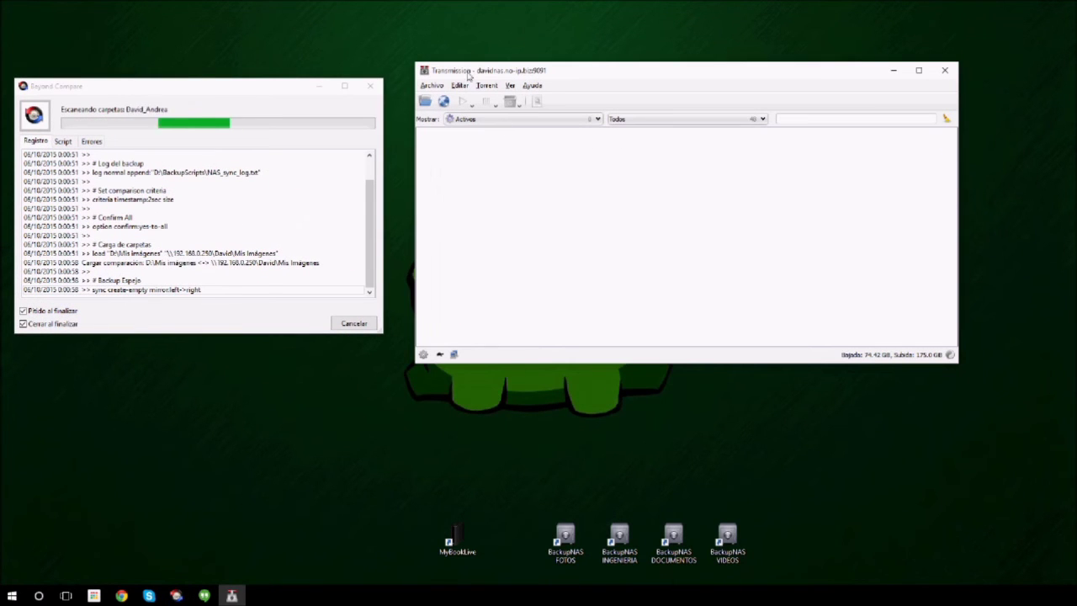
drag(512, 363, 510, 420)
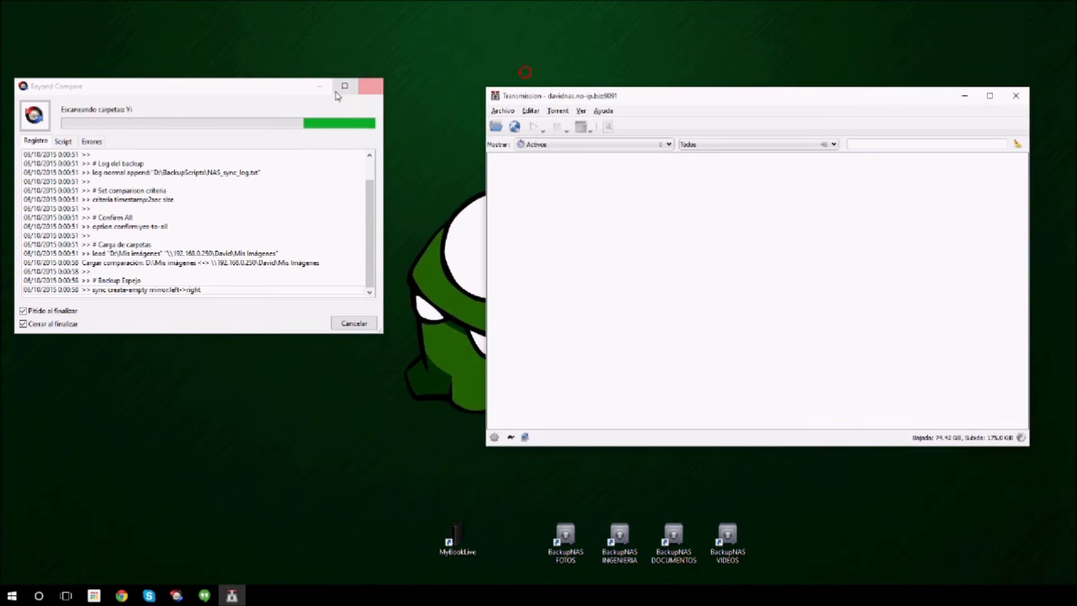
click(281, 96)
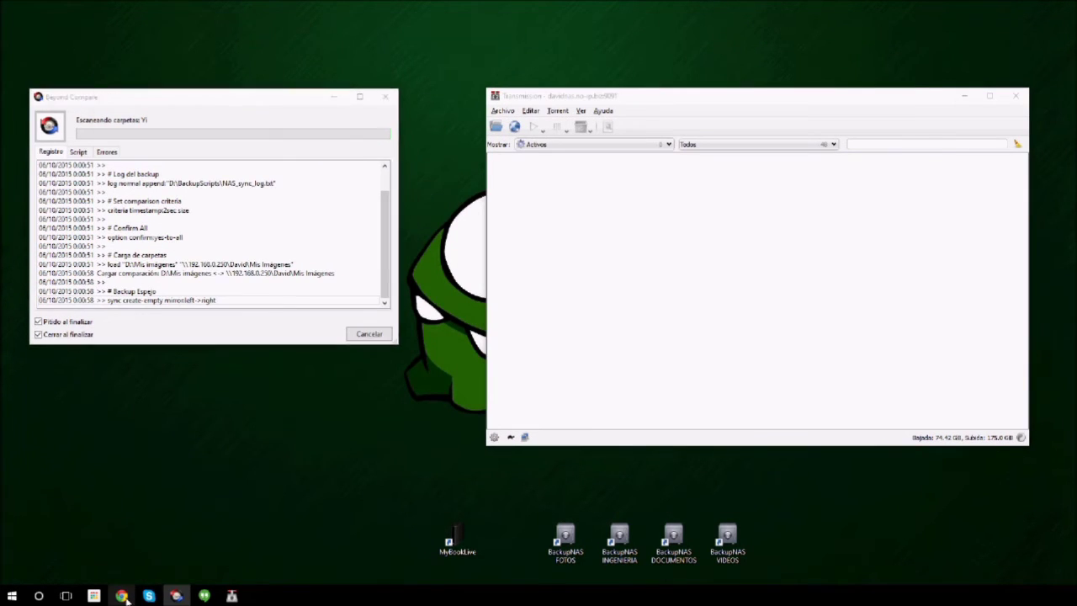
Switch to Chrome and load mejortorrent.com in place of the My Book Live dashboard
click(122, 595)
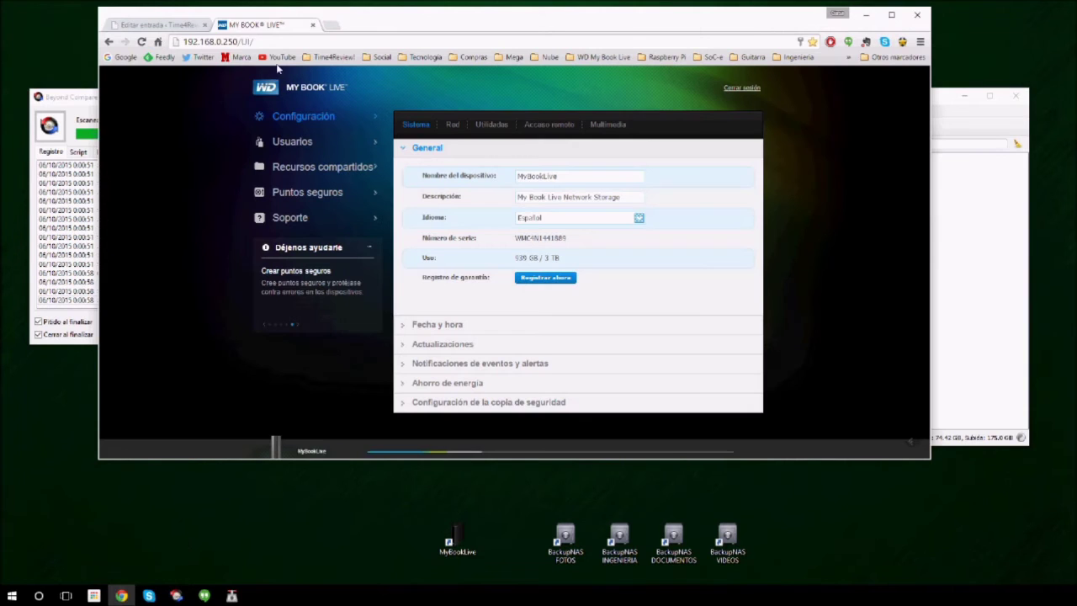
click(328, 42)
text(mejor)
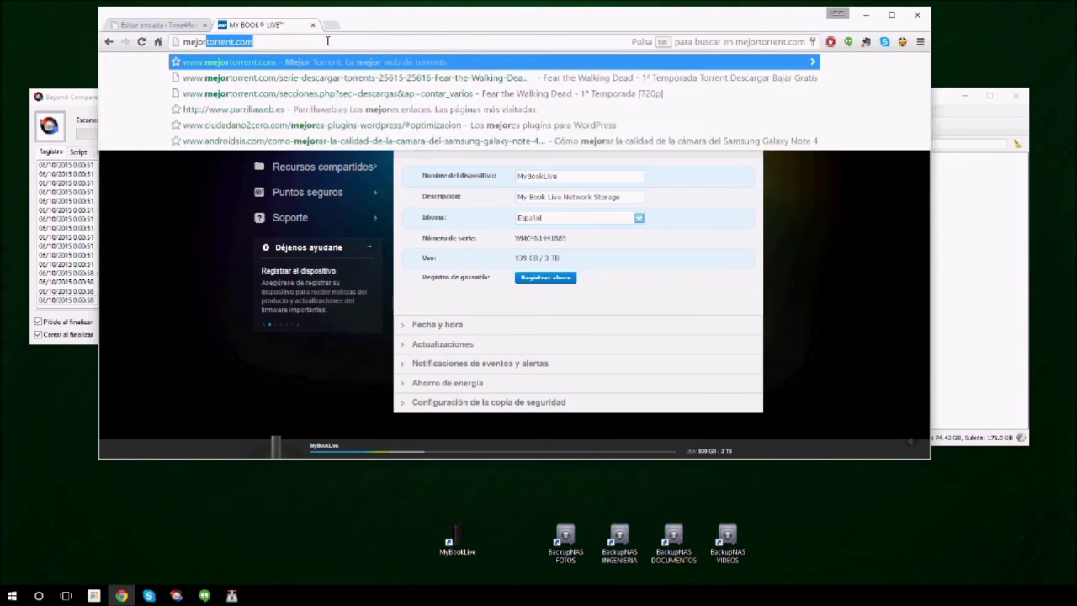
key(Return)
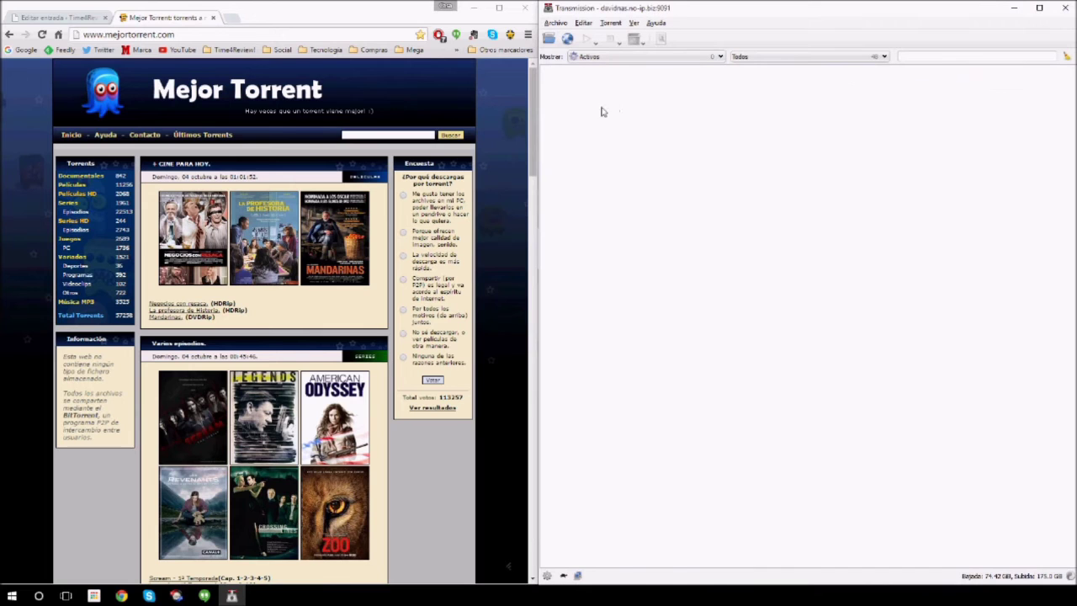
Find the MicroHD-1080p version of Underworld under CINE HD and save its torrent file to the Descargas folder
scroll(434, 285, down, 5)
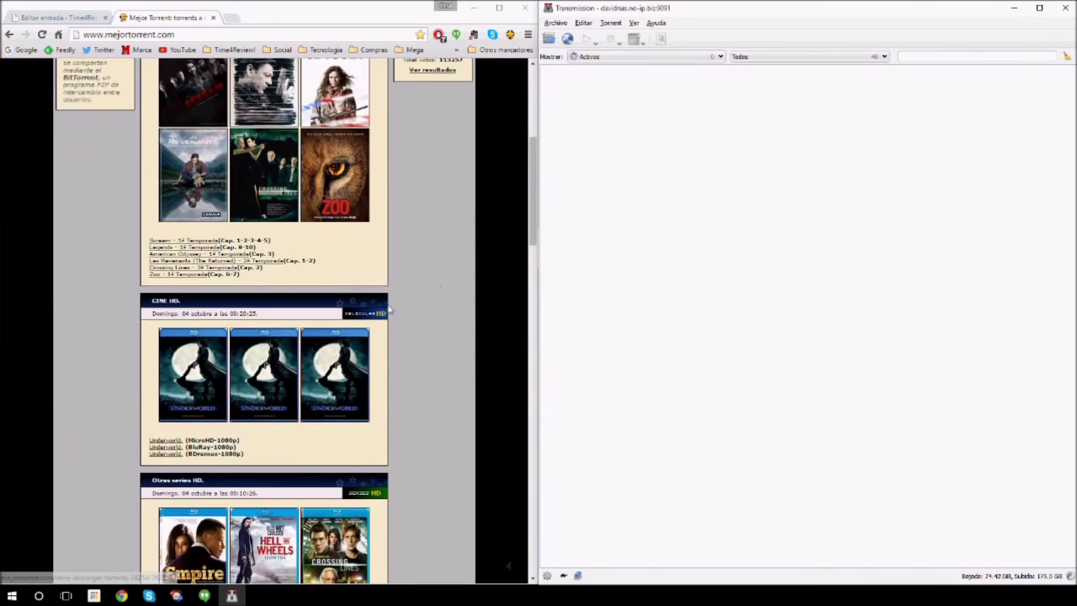
scroll(434, 285, down, 1)
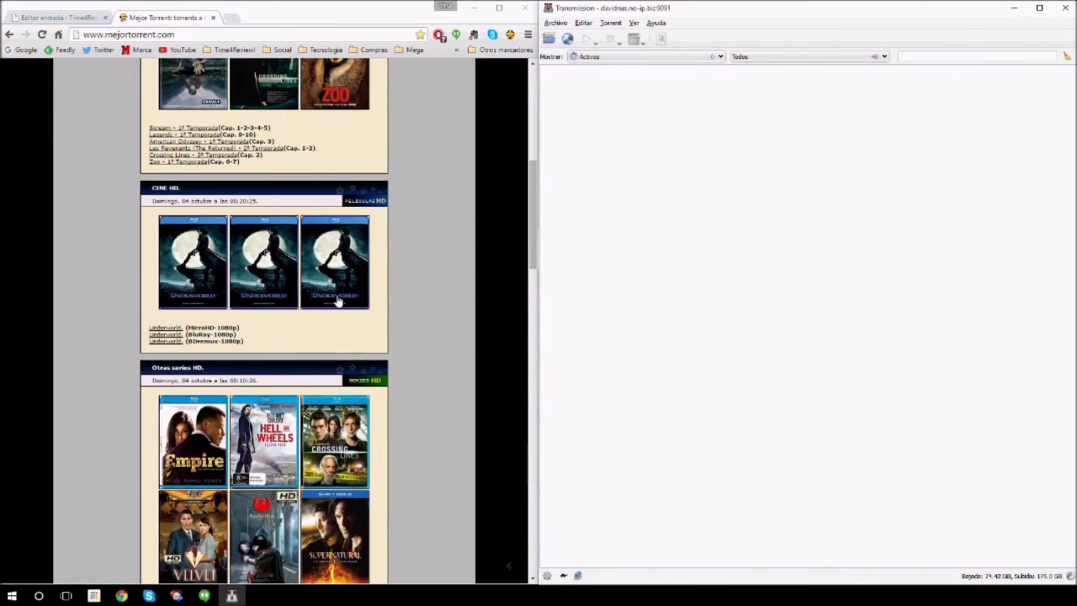
click(169, 327)
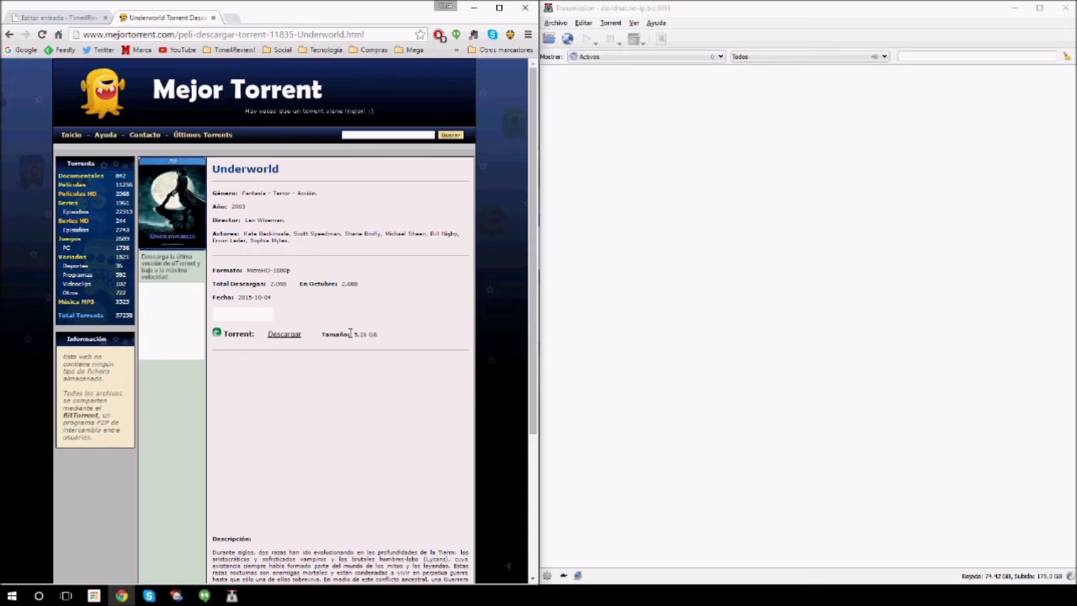
click(290, 340)
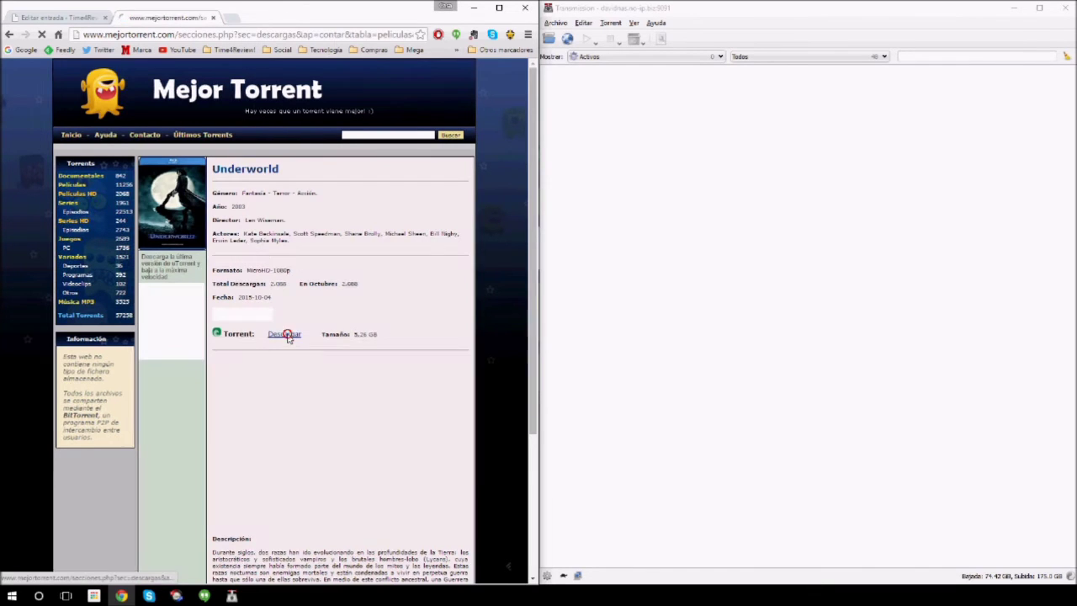
click(193, 212)
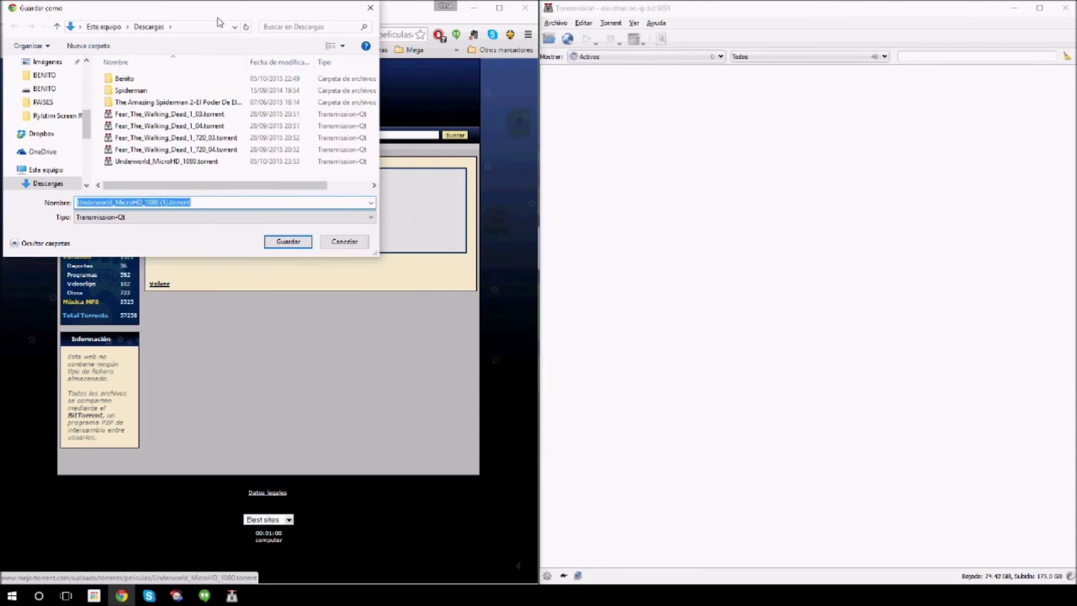
drag(217, 20, 274, 89)
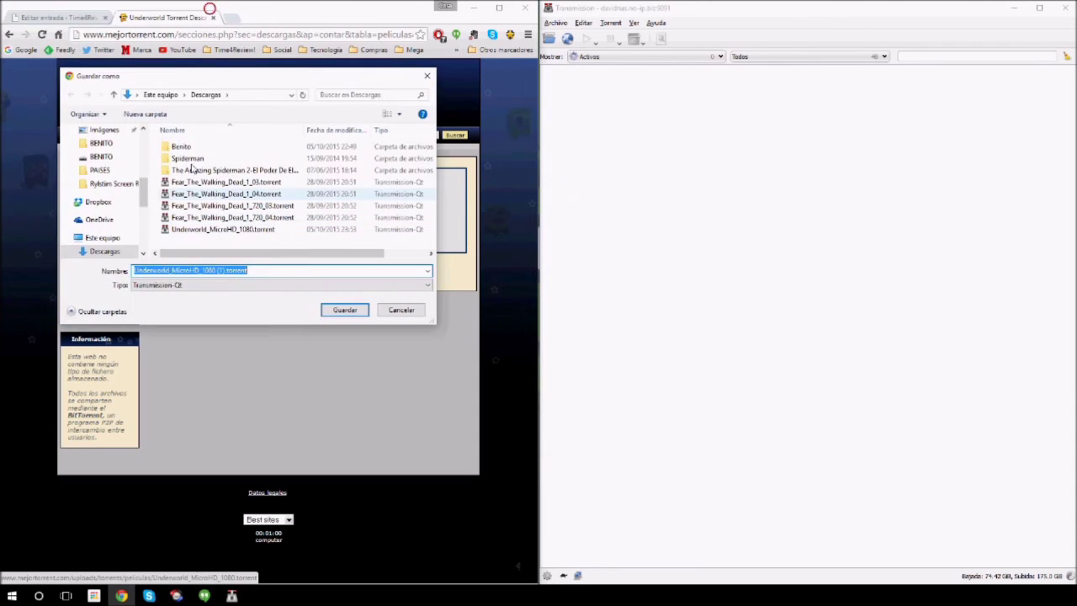
click(335, 310)
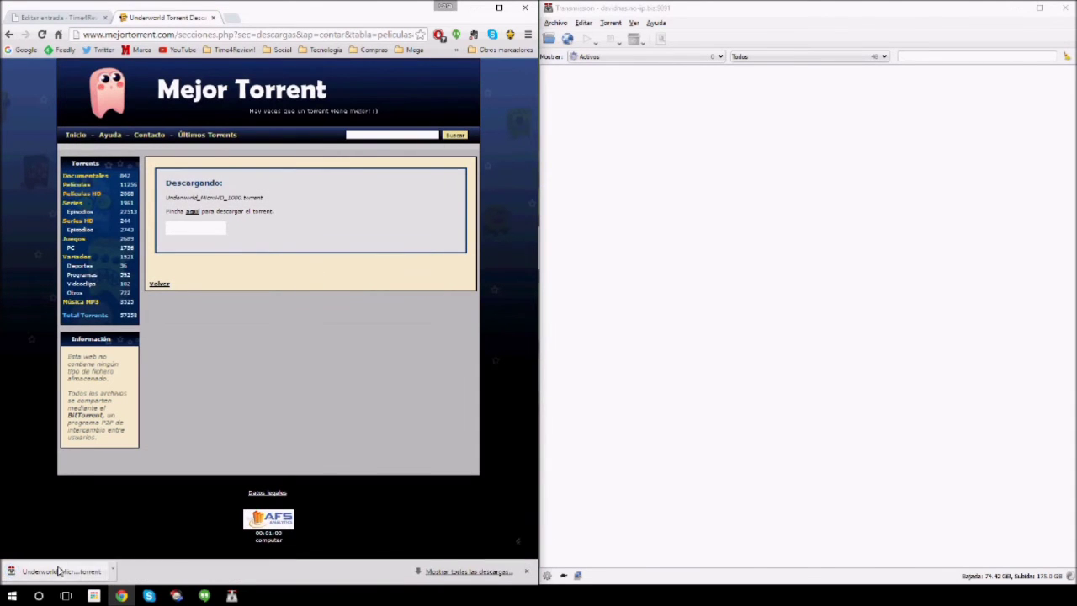
Open the downloaded Underworld torrent in Transmission, widen the dialog to check its destination under /shares/Casa/Peliculas, and add it
click(55, 570)
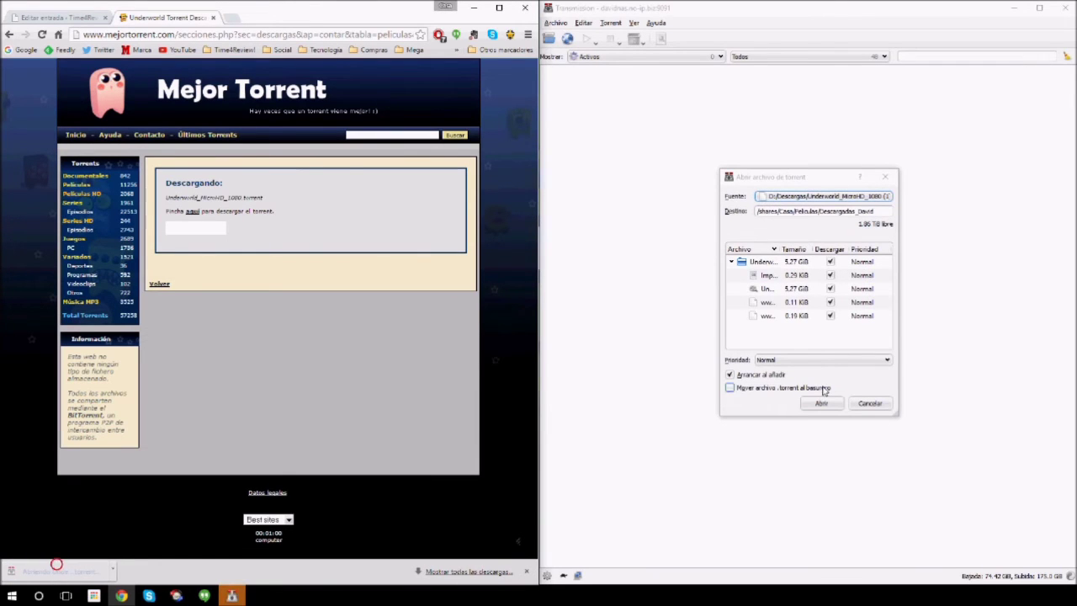
drag(720, 207, 588, 207)
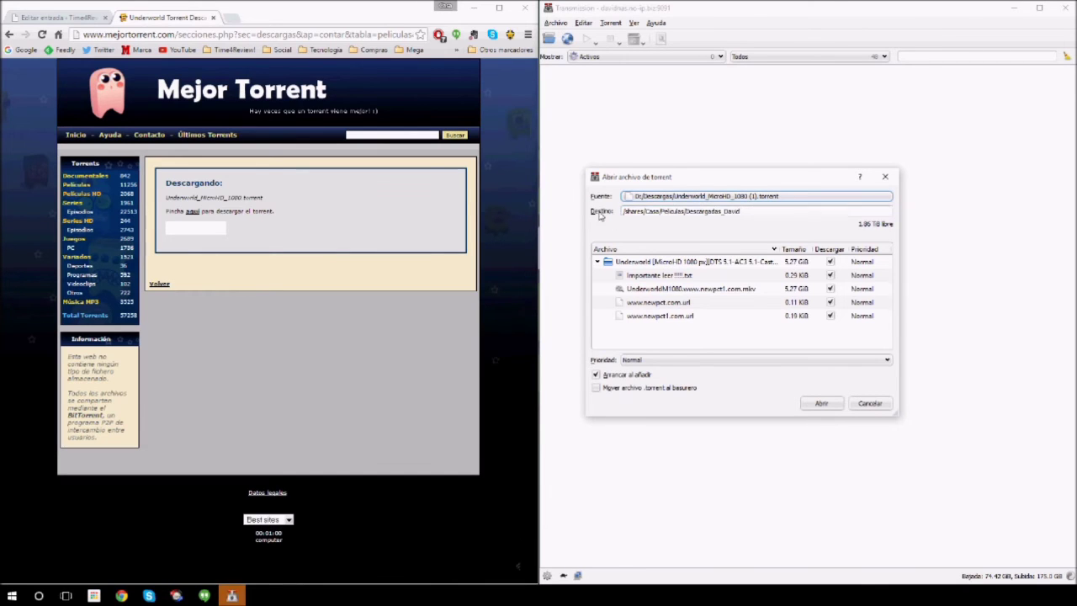
click(685, 210)
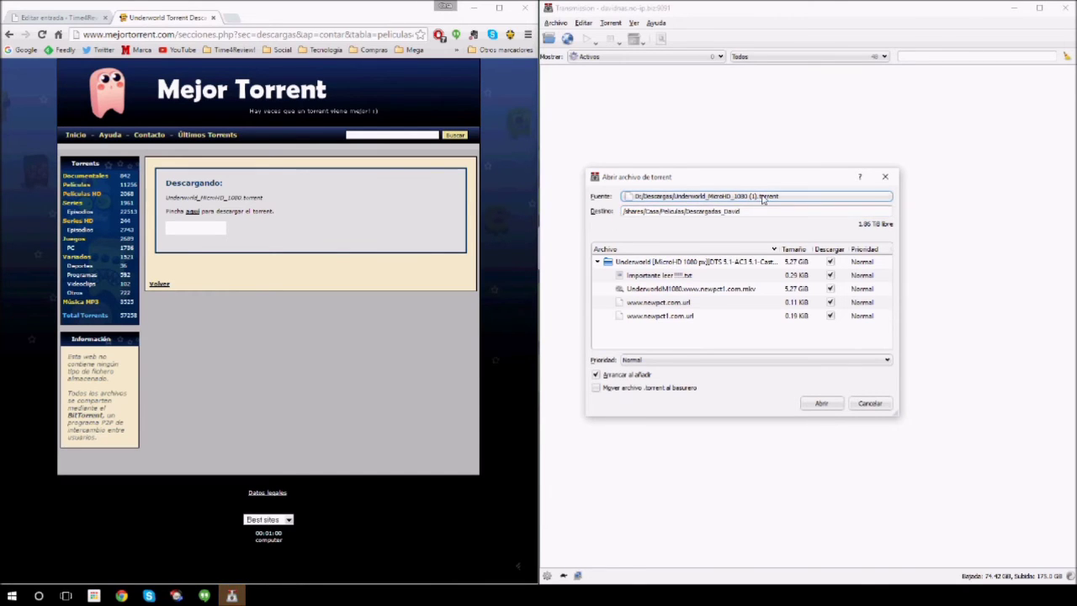
click(813, 408)
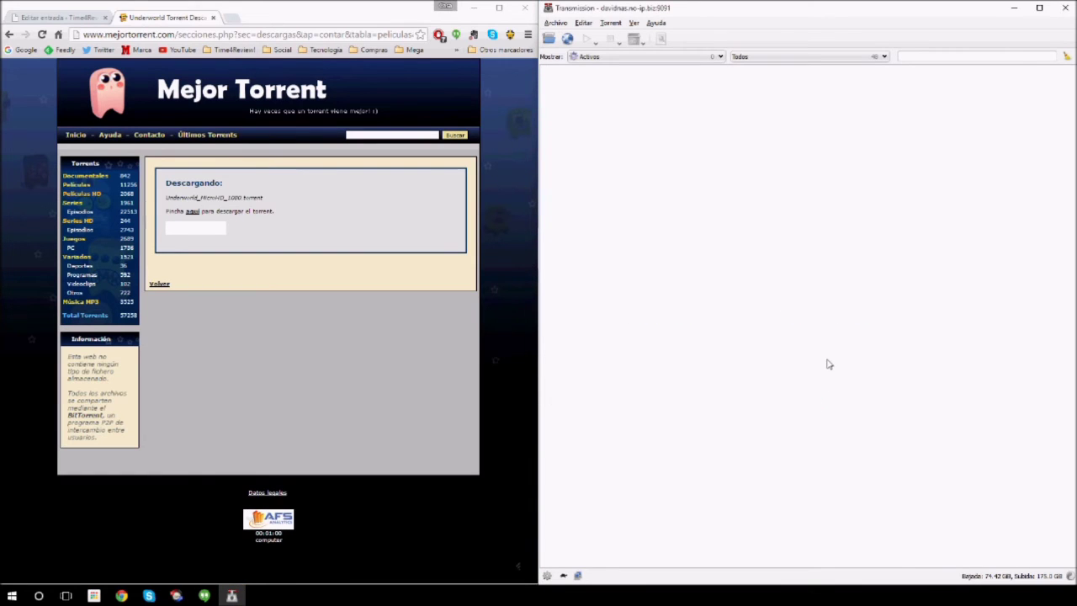
click(595, 119)
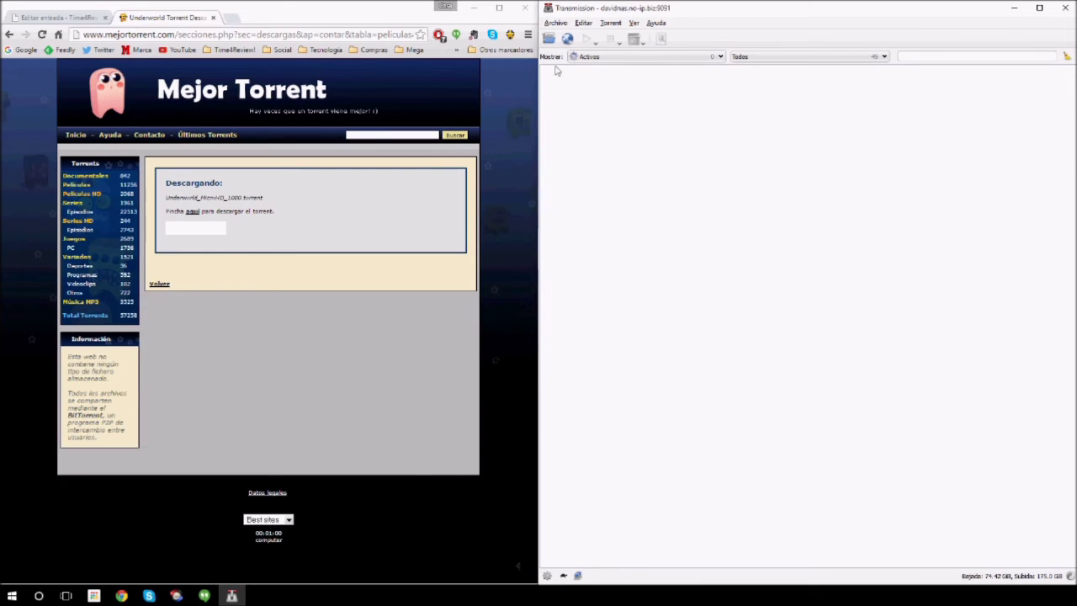
click(592, 56)
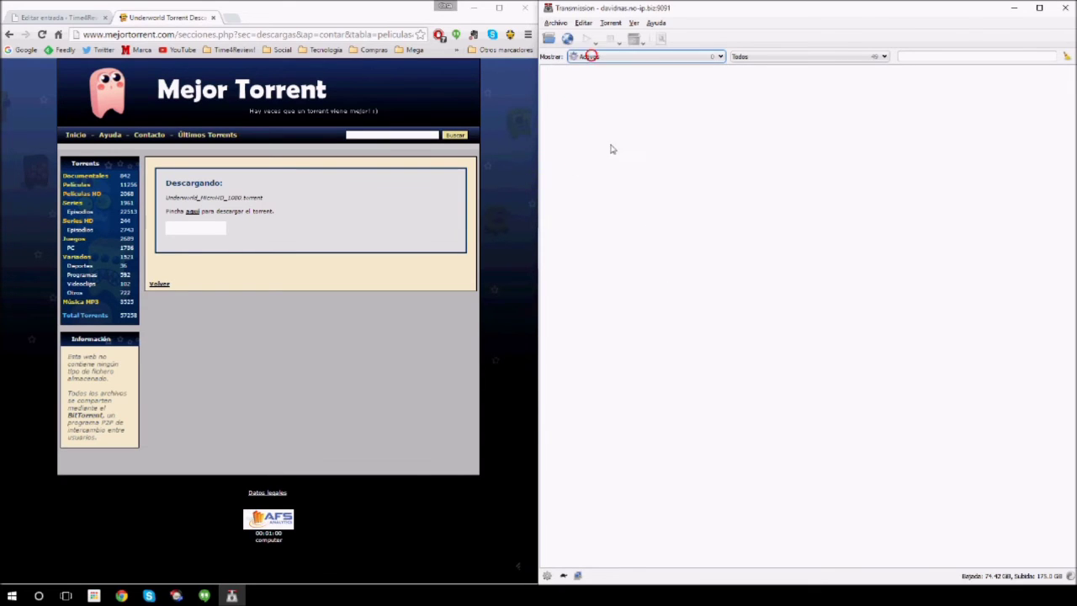
right_click(688, 263)
click(660, 364)
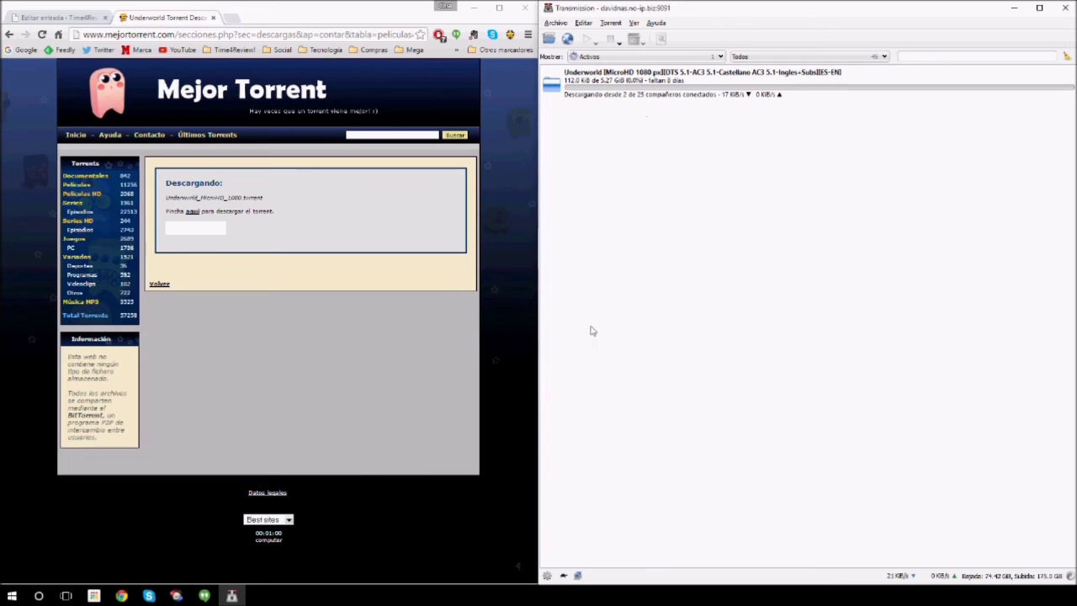
Review Transmission's options for limiting download speed, upload speed and sharing ratio without changing them
click(547, 575)
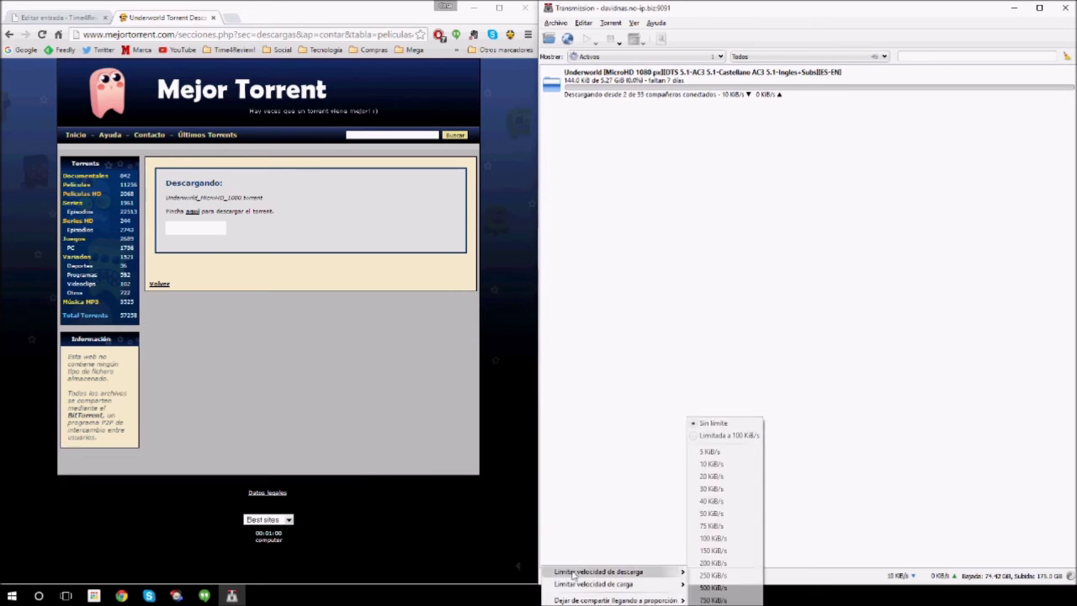
mouse_move(577, 582)
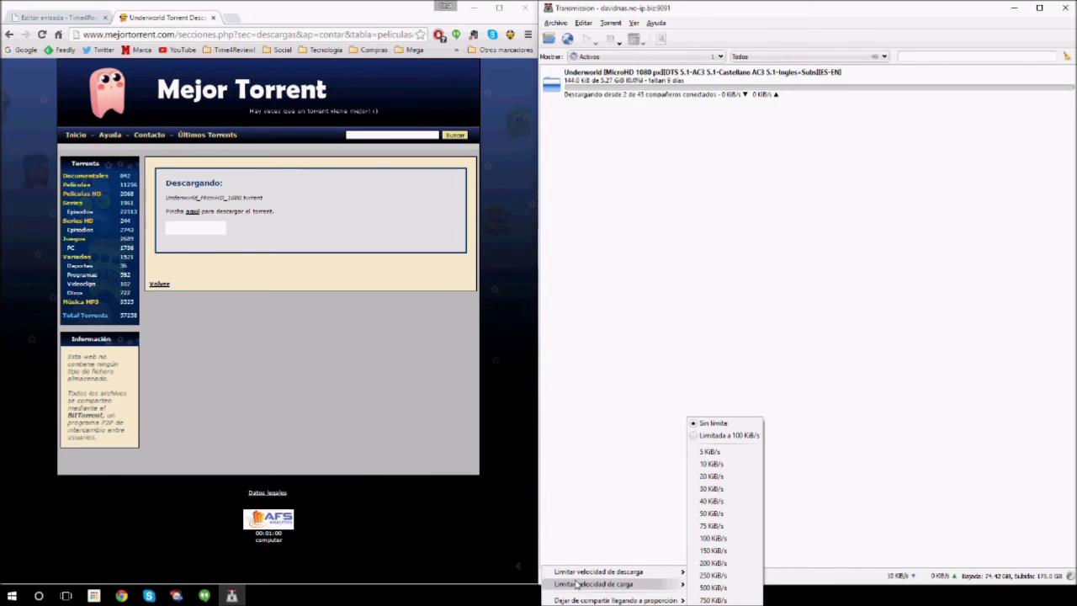
mouse_move(673, 597)
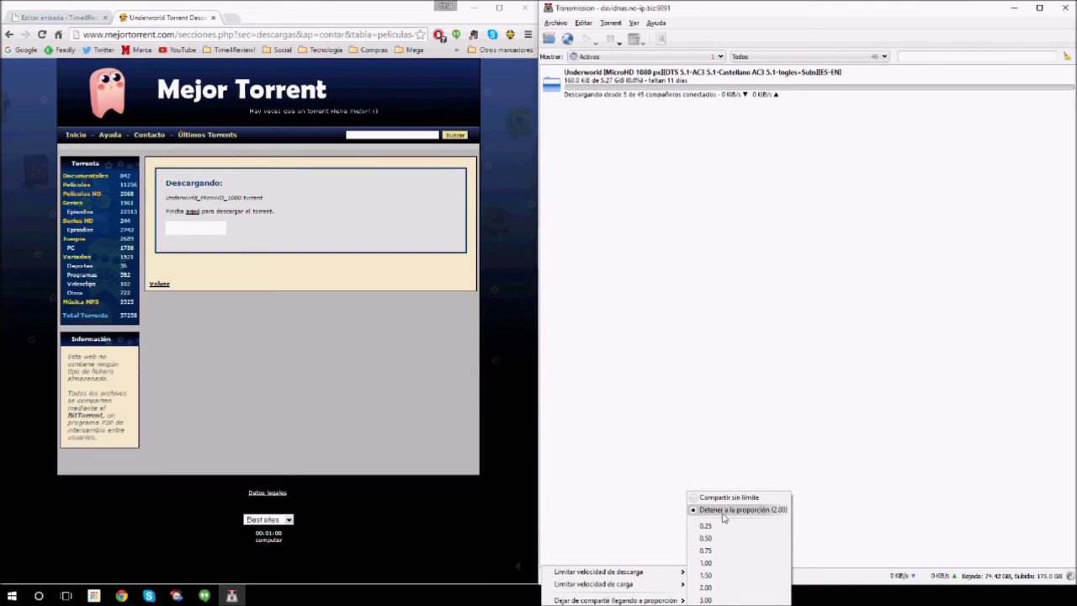
click(694, 251)
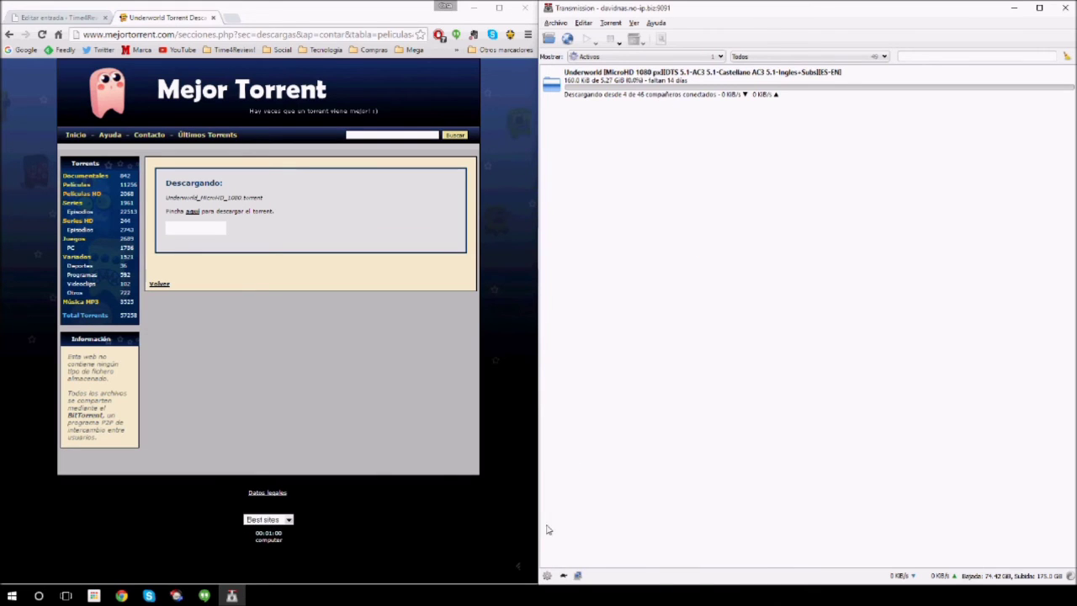
click(545, 573)
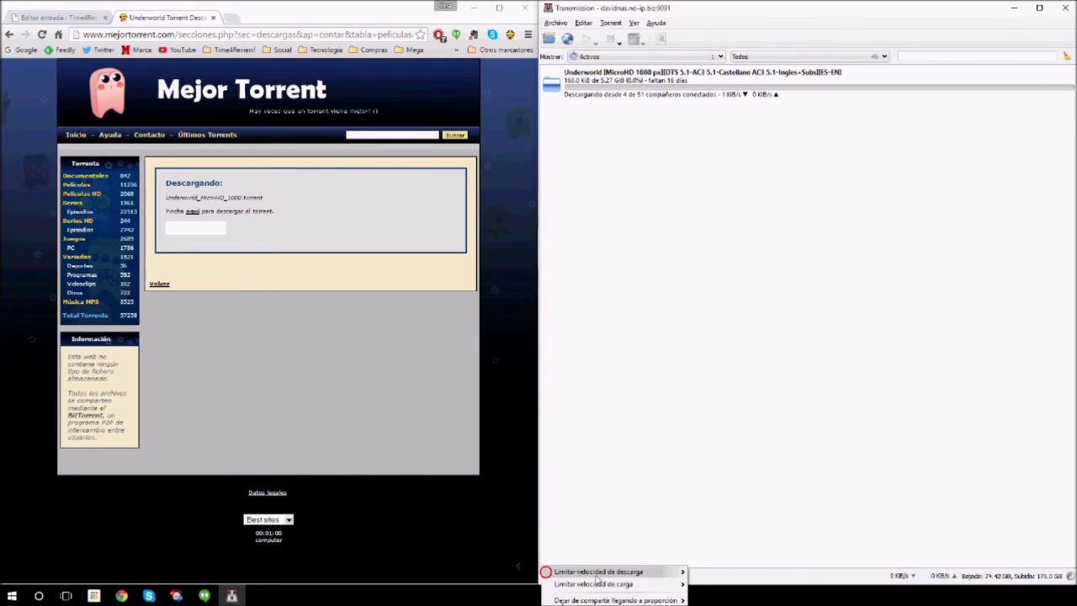
mouse_move(640, 600)
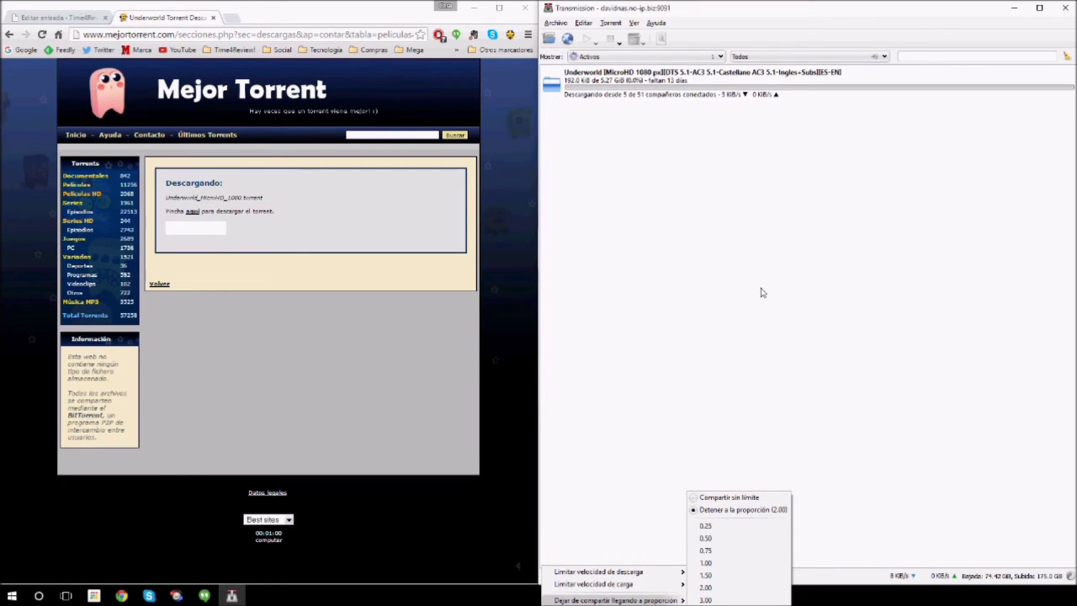
click(661, 90)
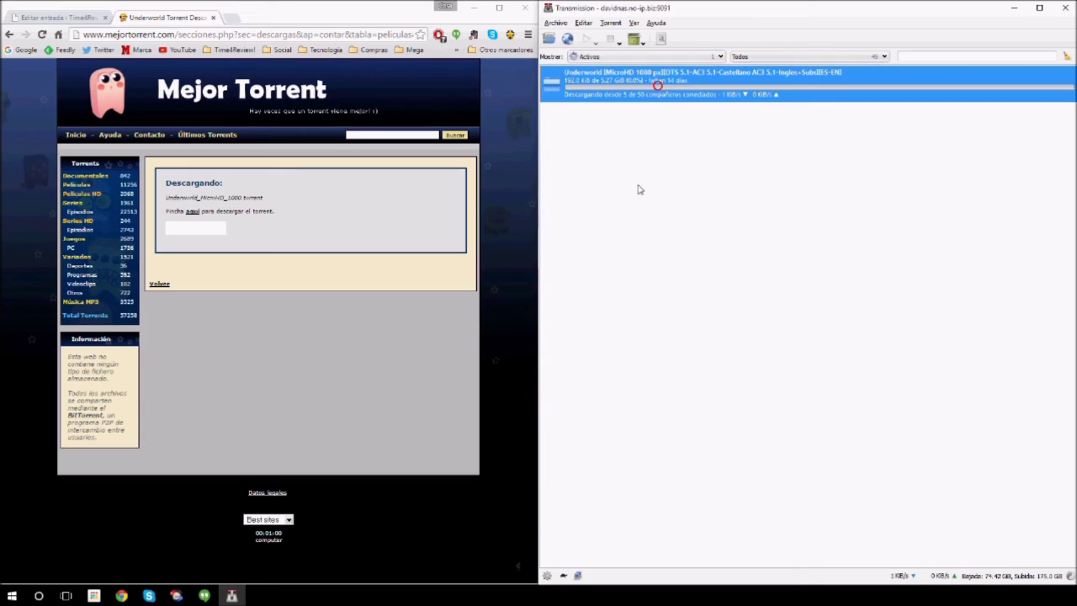
click(776, 180)
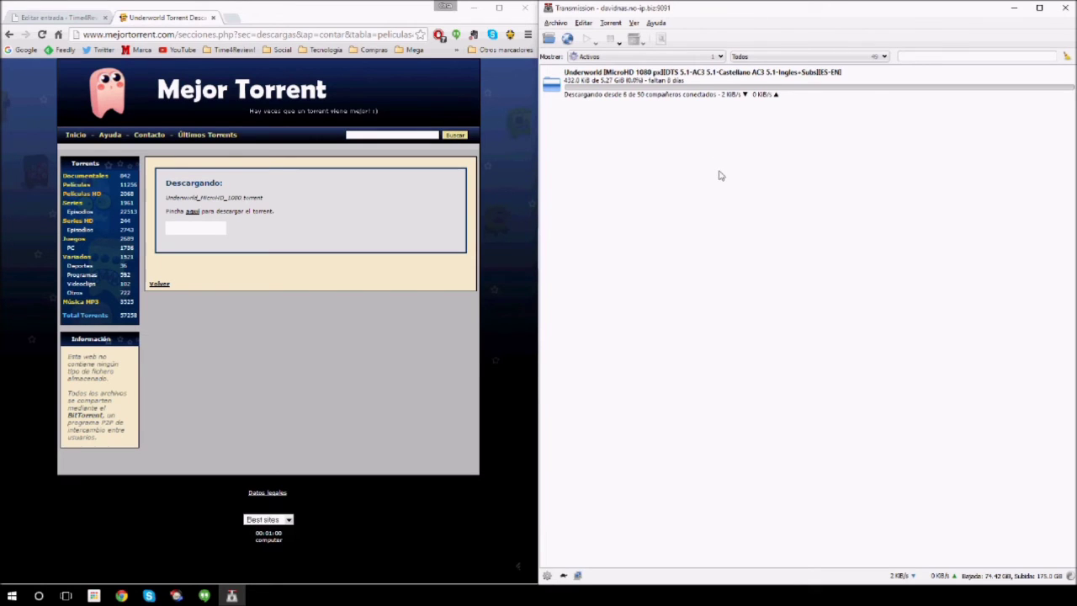
Stop the Underworld torrent and restore the Transmission window to its smaller floating size
click(668, 92)
right_click(638, 85)
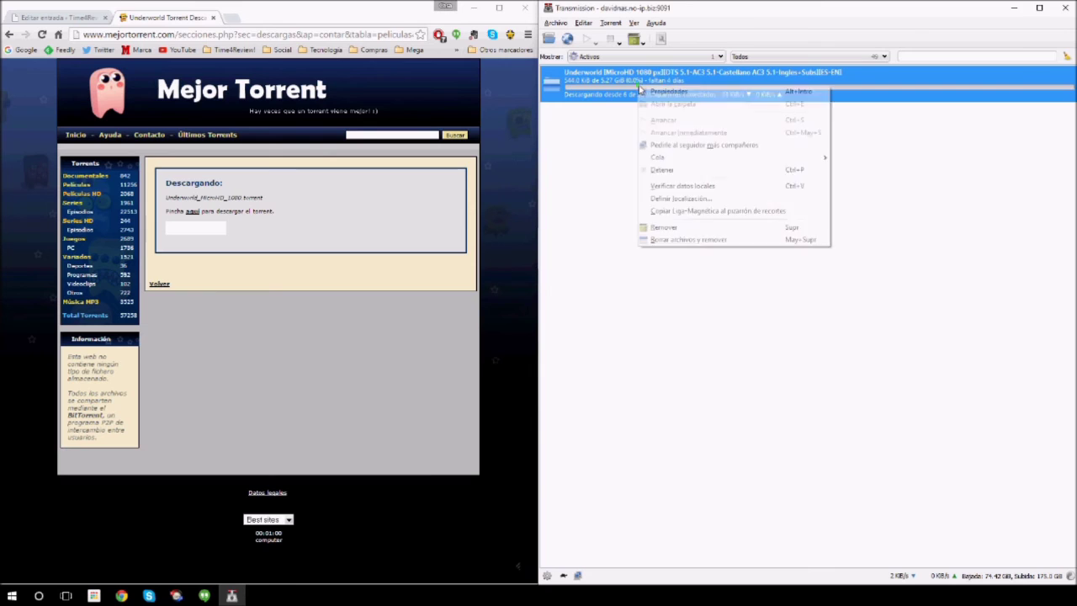
click(667, 170)
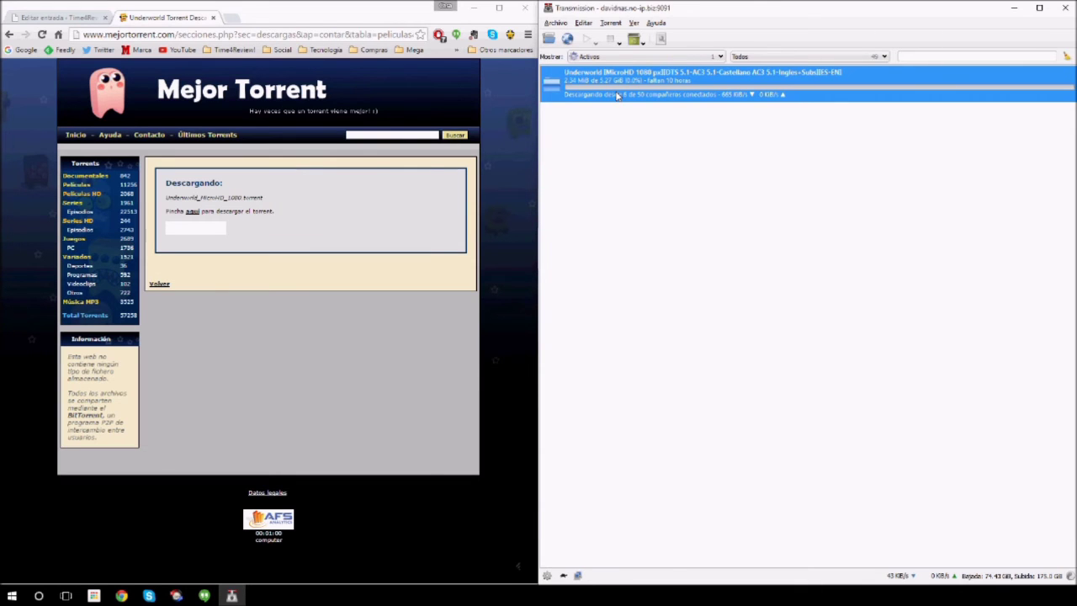
double_click(559, 8)
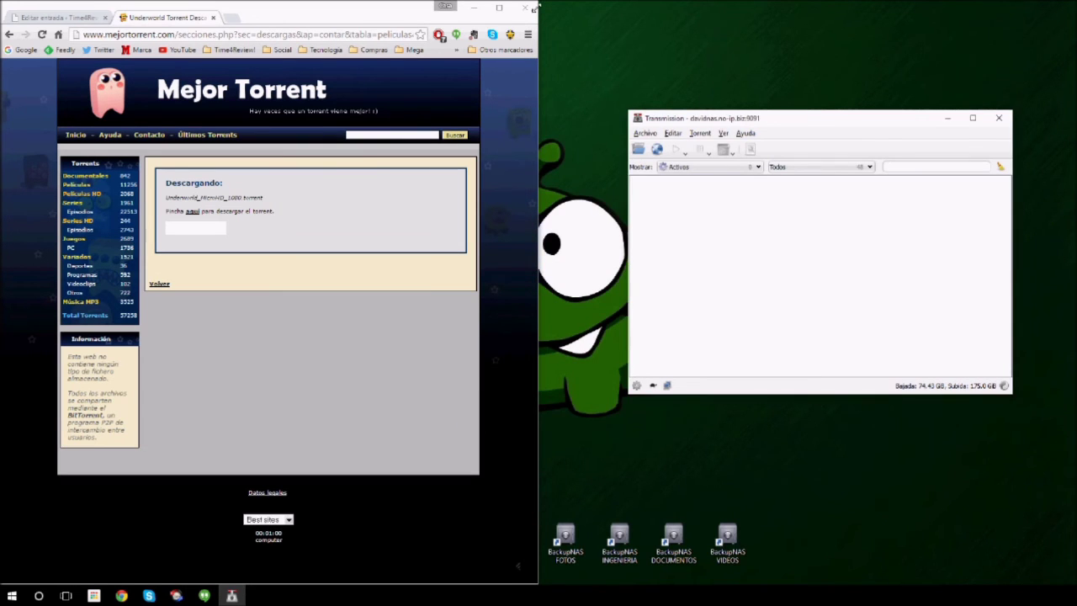
Undock the browser window, narrow it and place it beside the Transmission window so that both are fully visible
drag(536, 7, 715, 67)
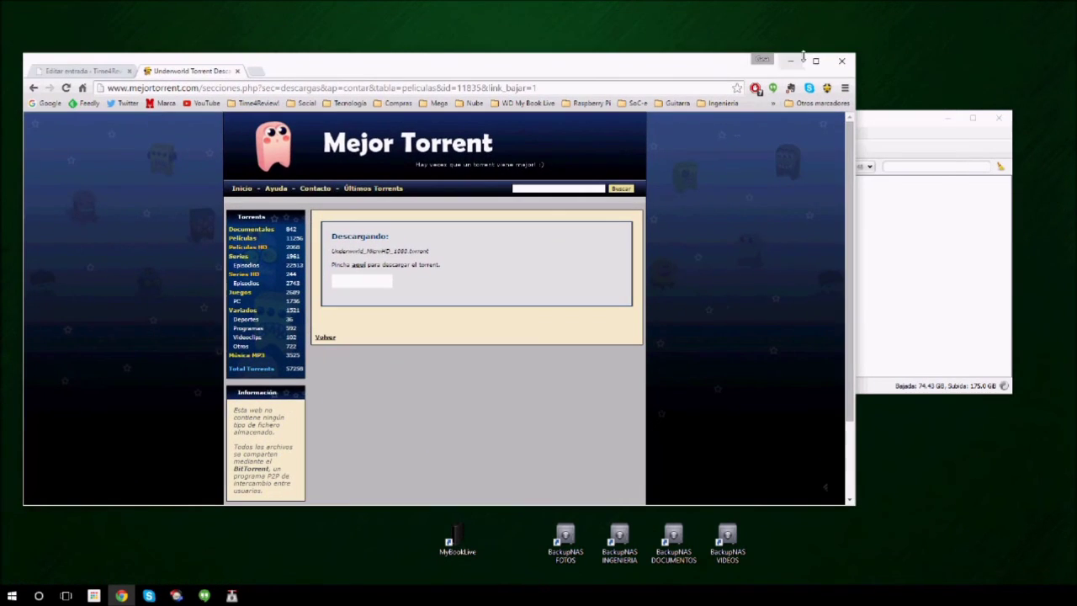
drag(854, 54, 586, 46)
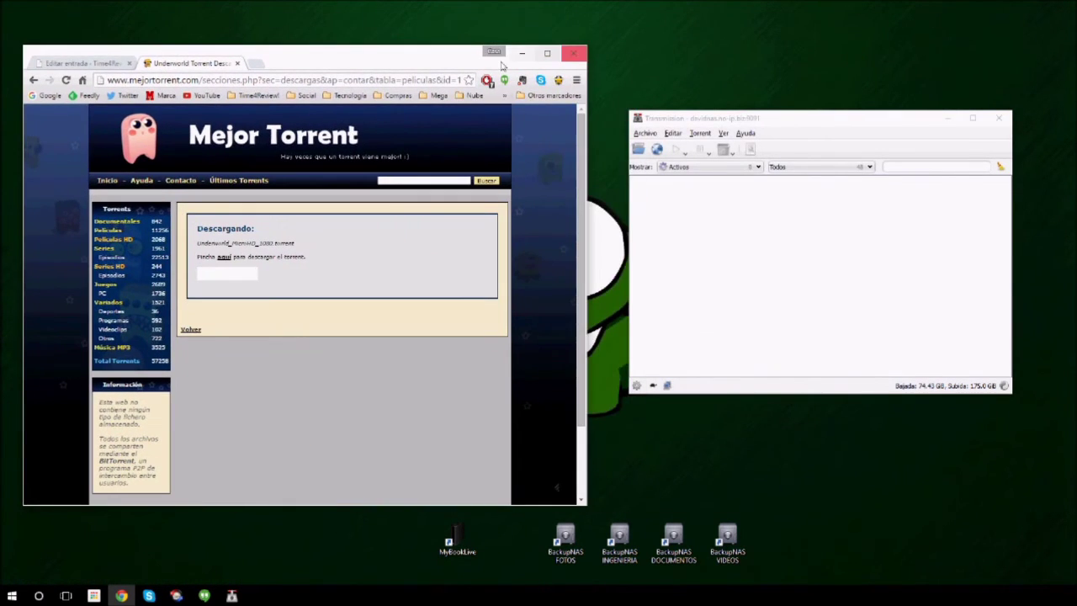
drag(459, 65, 476, 47)
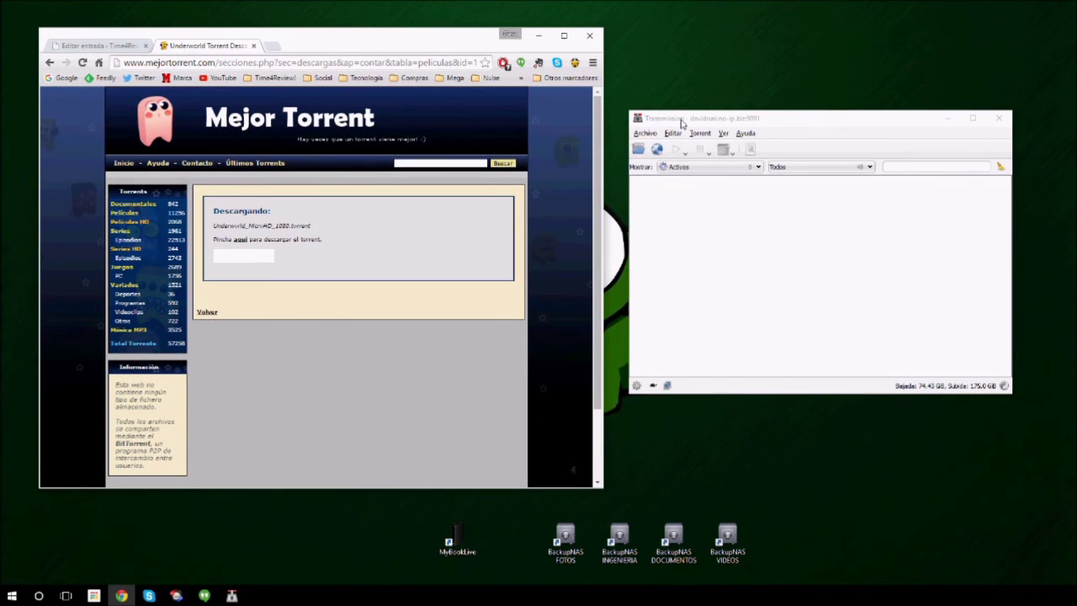
drag(681, 122, 670, 134)
click(551, 536)
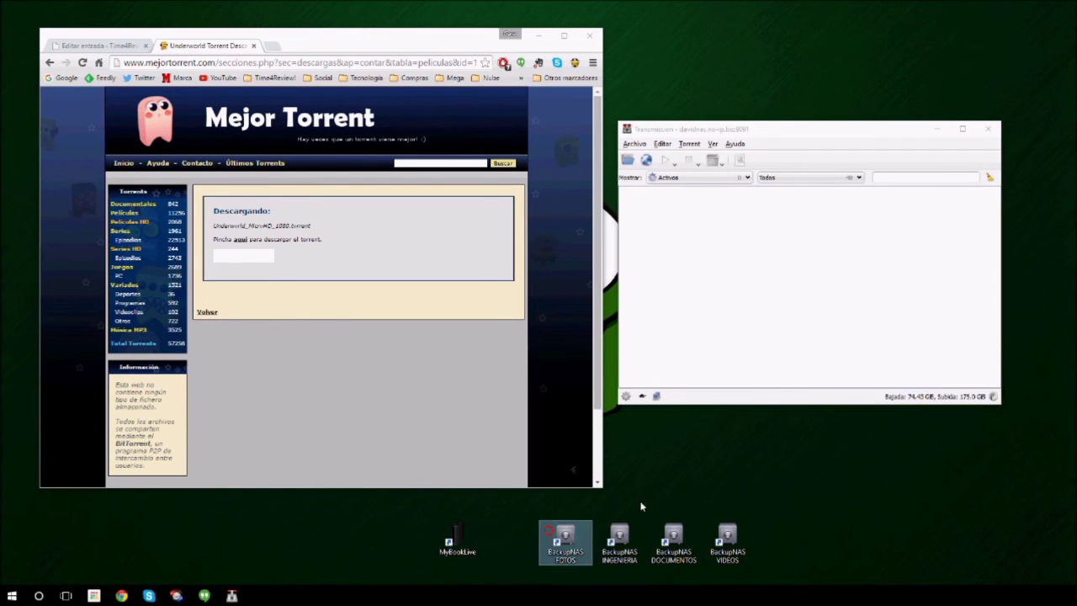
click(683, 431)
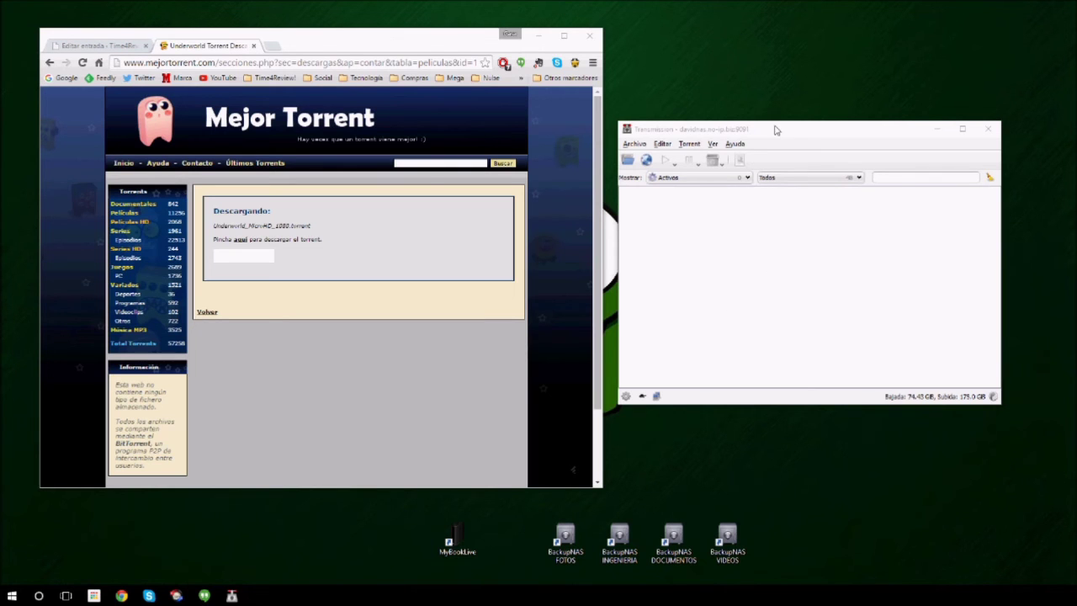
drag(778, 130, 795, 154)
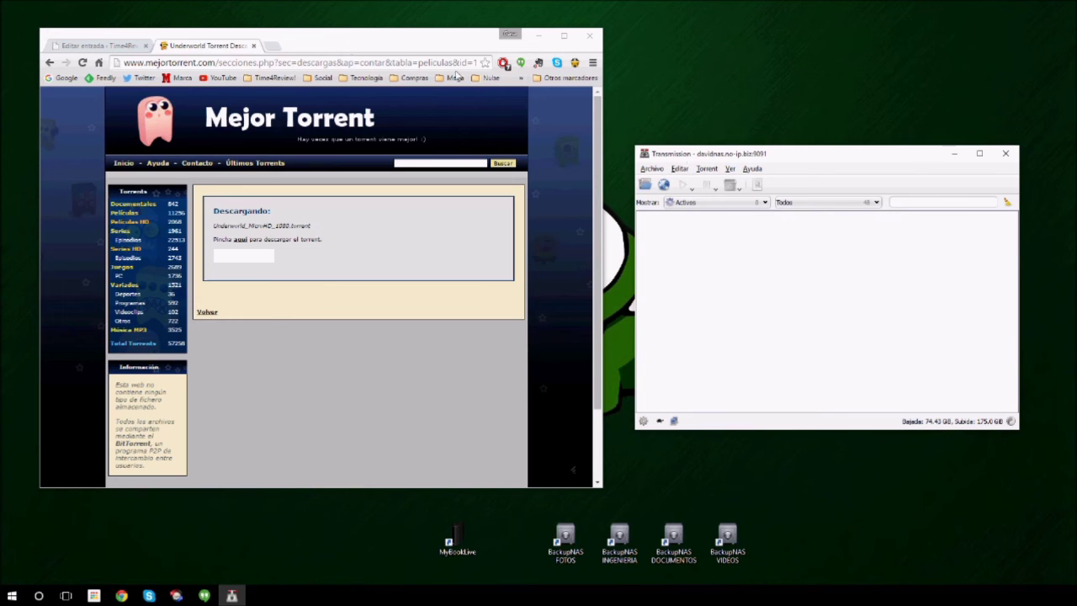
drag(680, 157, 673, 148)
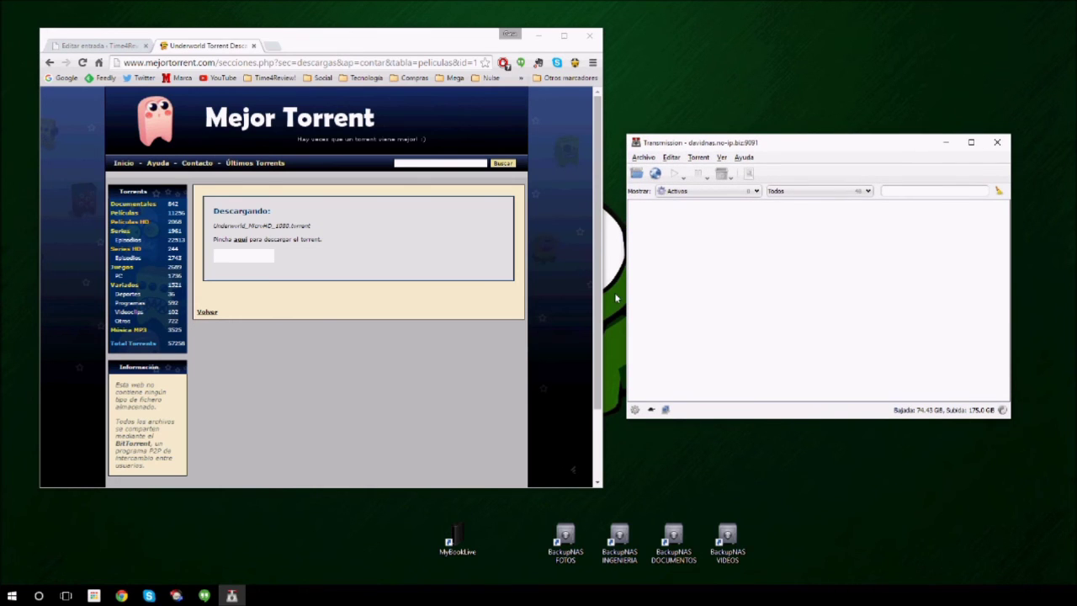
drag(387, 39, 406, 38)
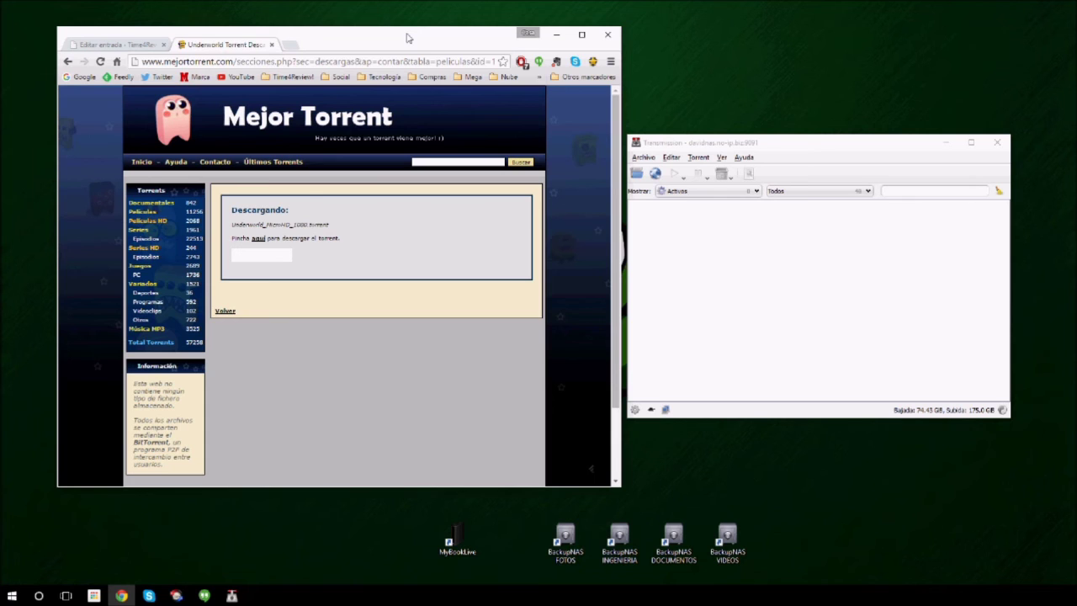
drag(677, 143, 707, 141)
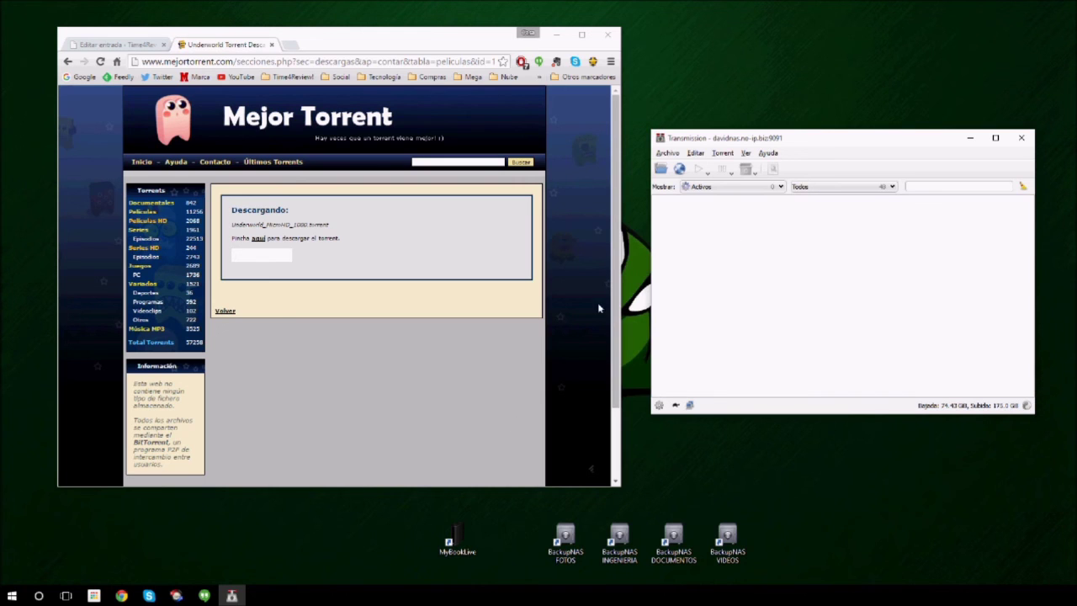
mouse_move(715, 141)
mouse_down()
mouse_move(702, 133)
mouse_move(715, 112)
mouse_move(726, 130)
mouse_up()
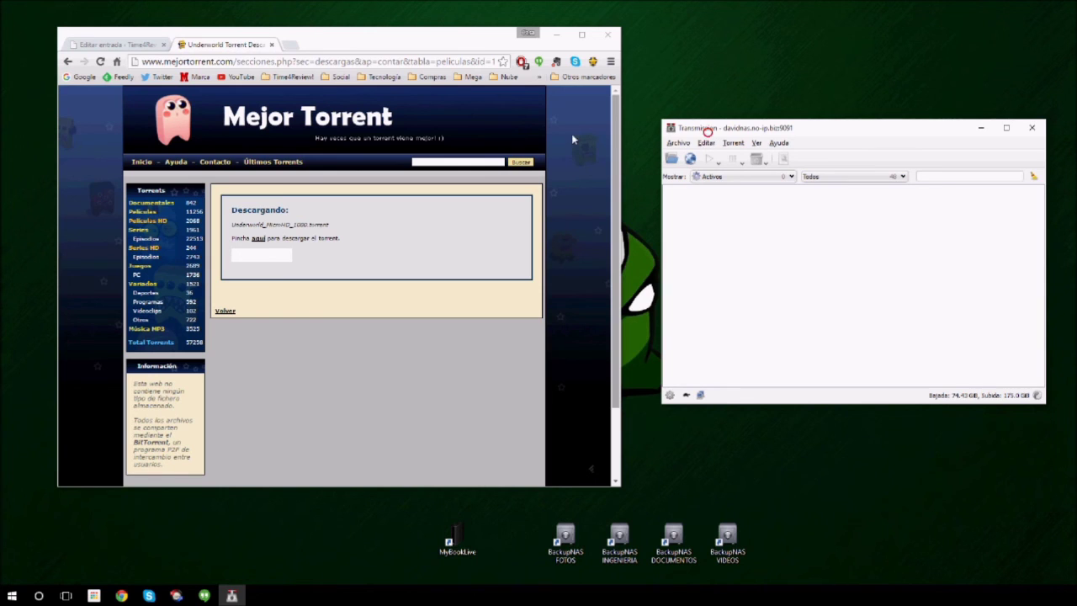
Open the FeaturePacks Manager bookmark from the WD My Book Live folder
click(539, 77)
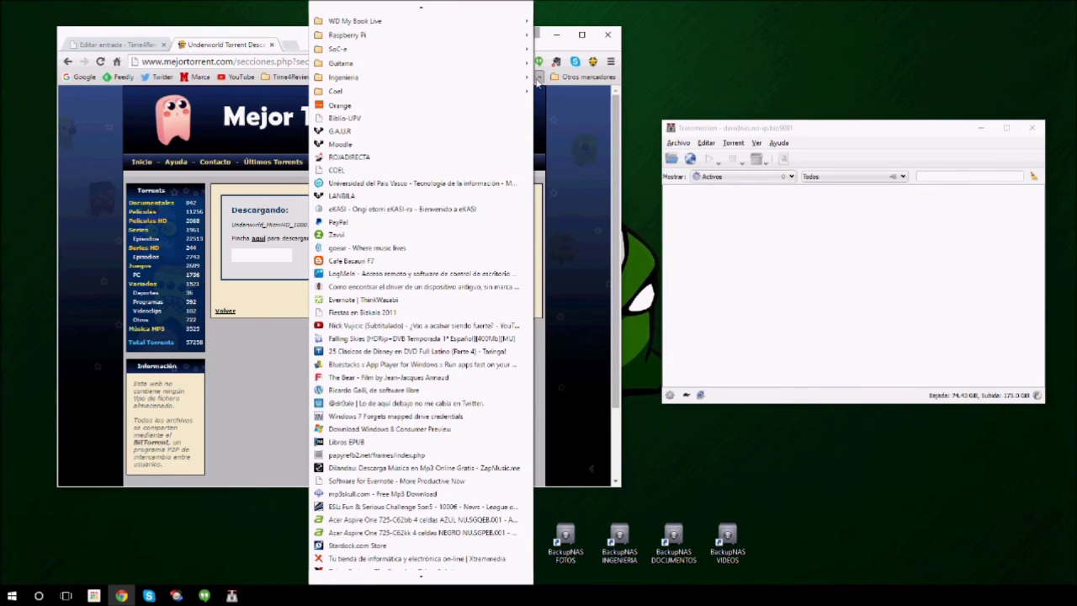
mouse_move(335, 22)
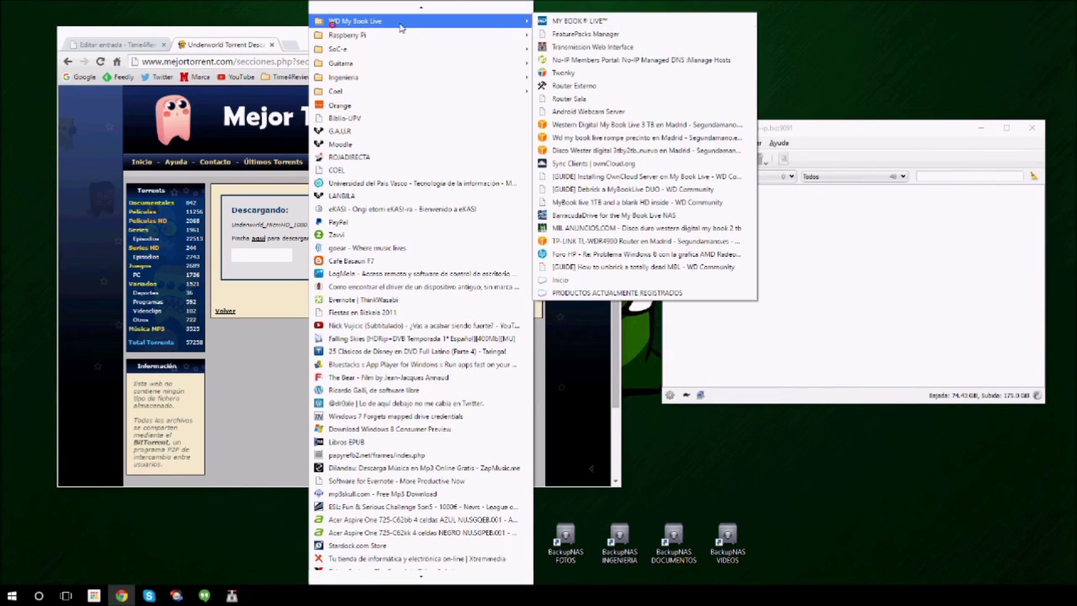
click(554, 31)
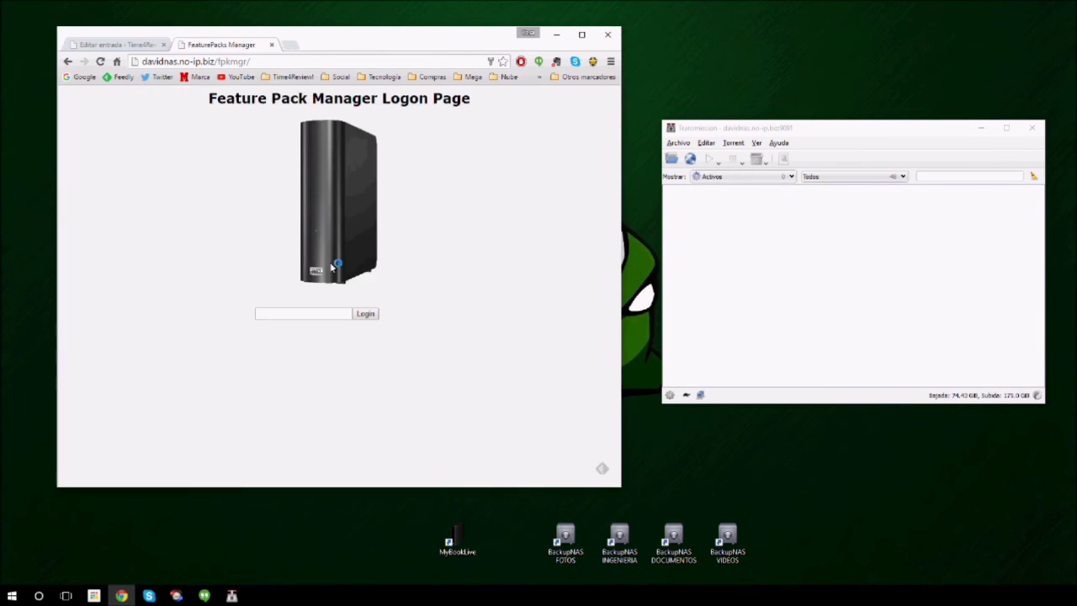
Try to enter the password on the Feature Pack Manager logon page, and reload the page to clear the field
click(304, 314)
click(306, 312)
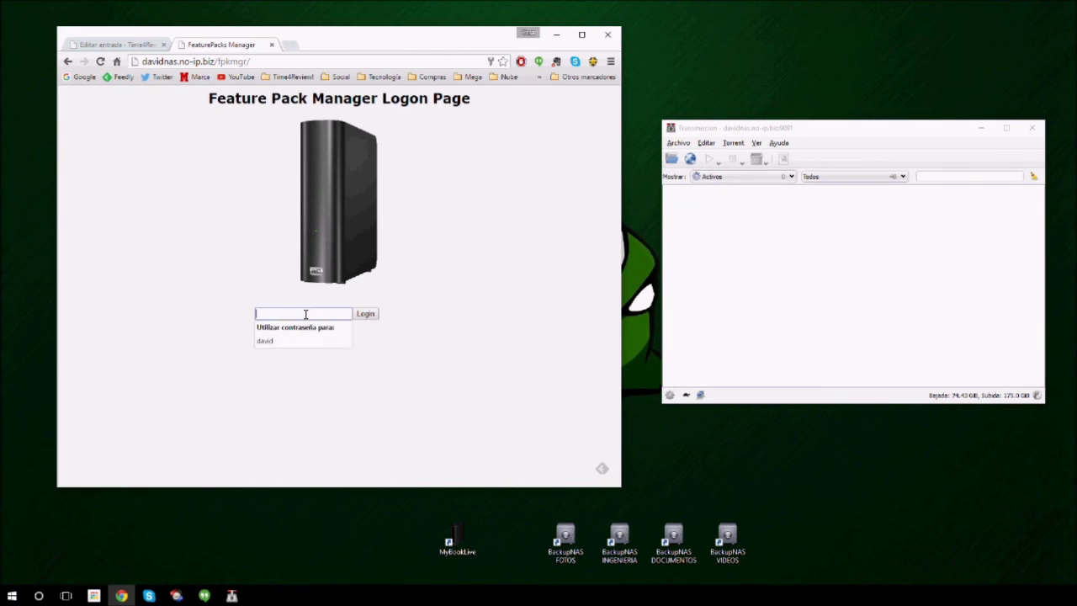
click(202, 305)
click(263, 311)
click(261, 309)
text(••••••)
key(BackSpace)
key(BackSpace)
key(BackSpace)
key(BackSpace)
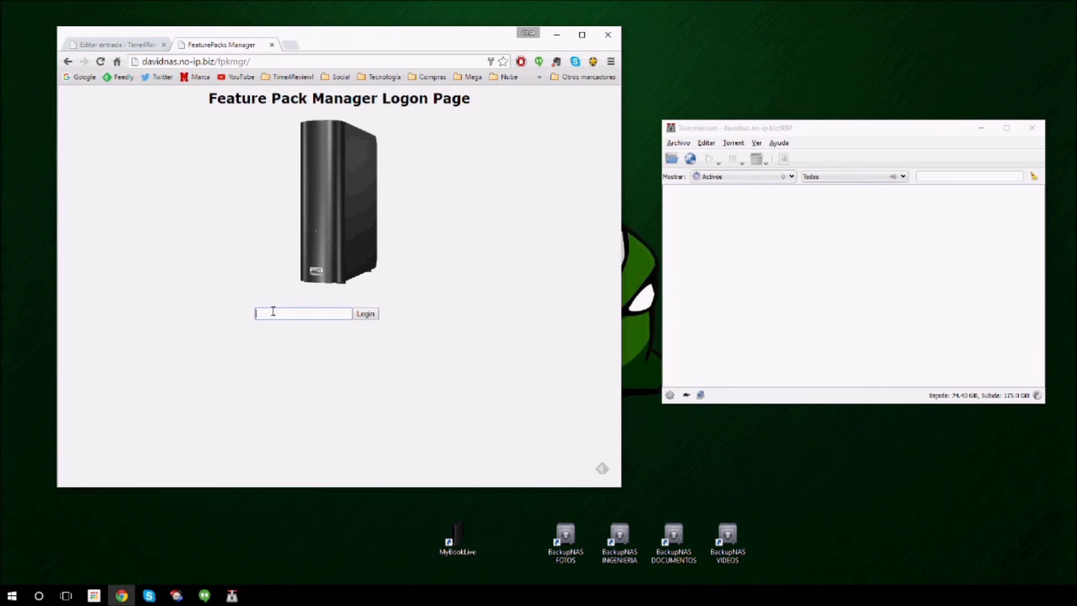
text(••)
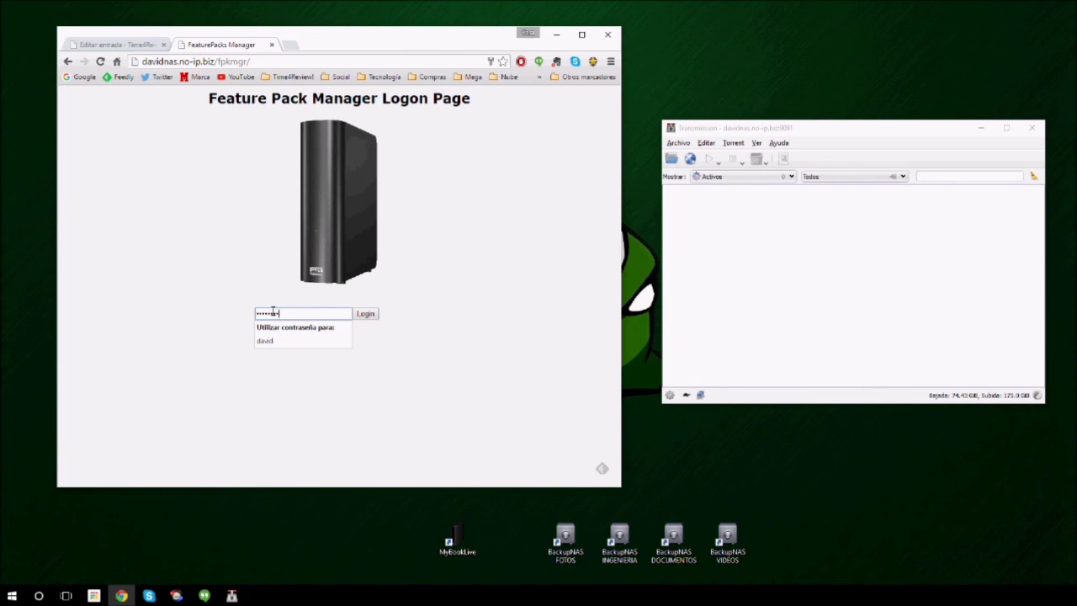
key(F5)
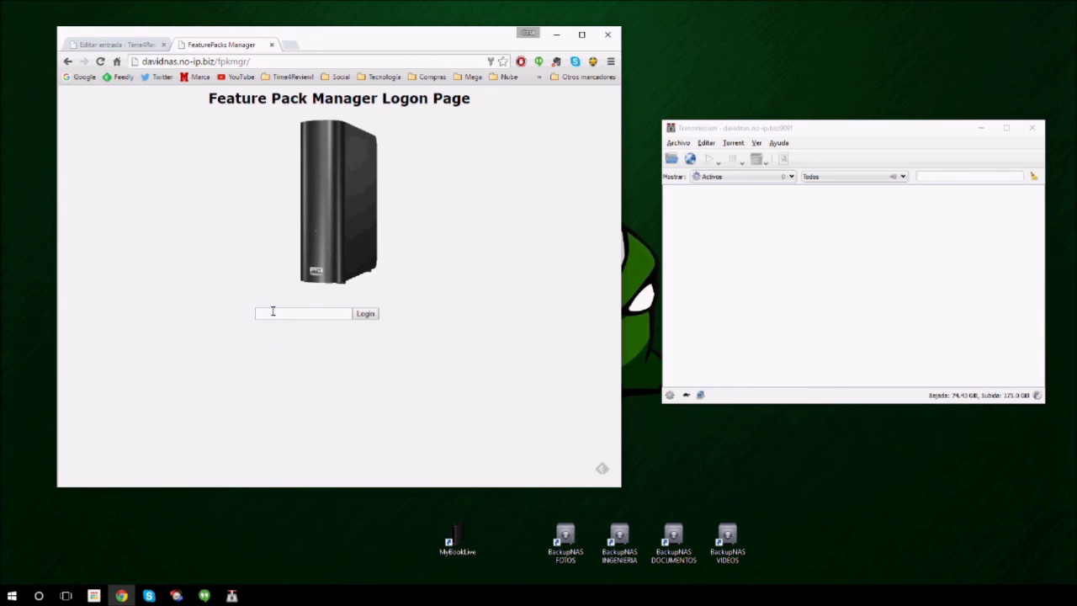
Log in to the Feature Pack Manager with the account password and let the browser save that password
click(311, 317)
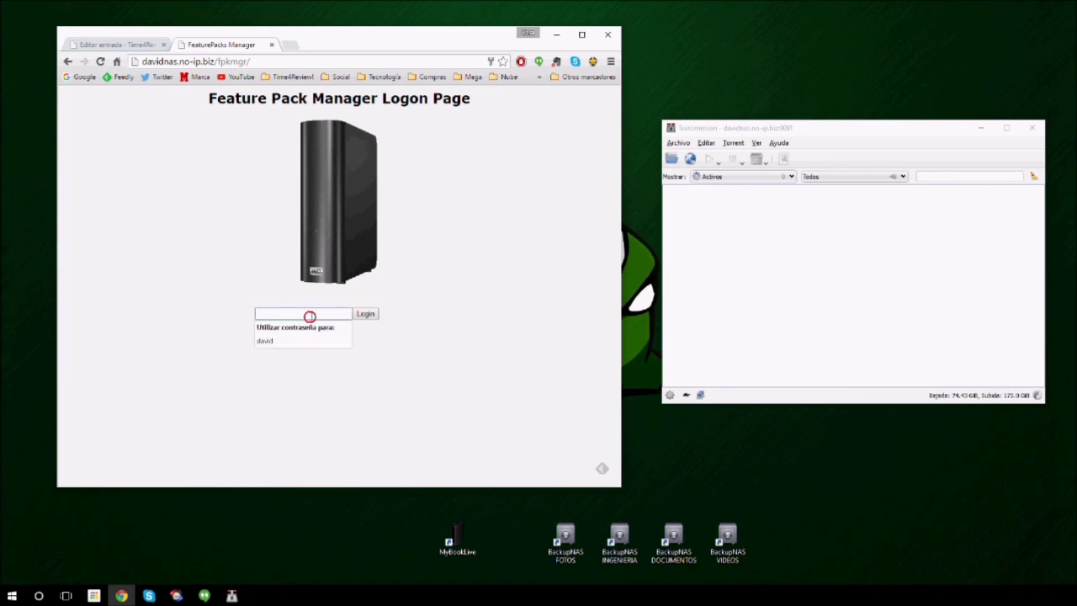
text(••••)
key(Return)
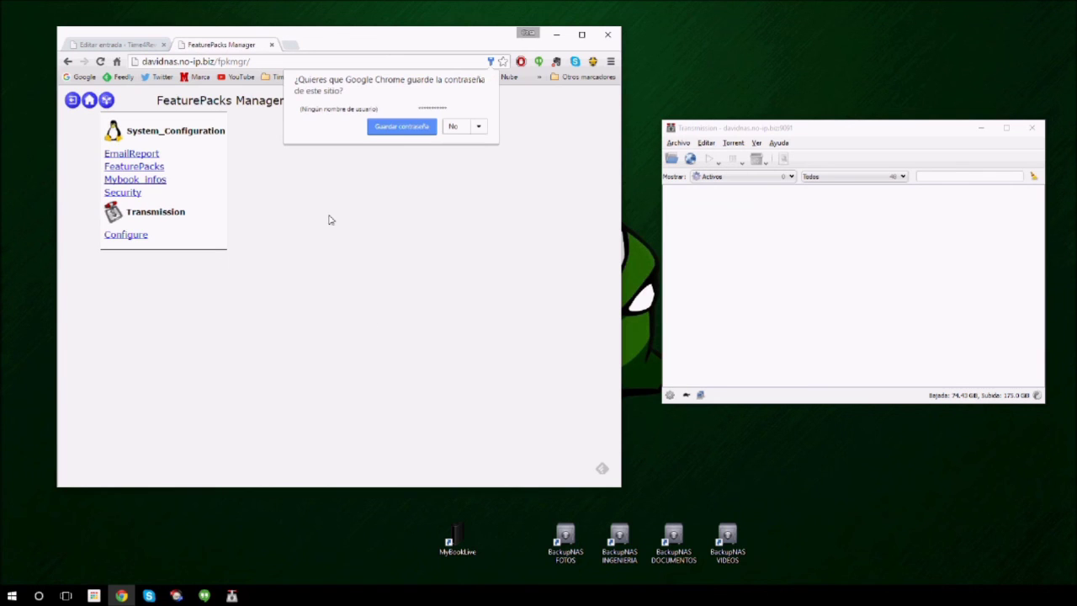
click(403, 129)
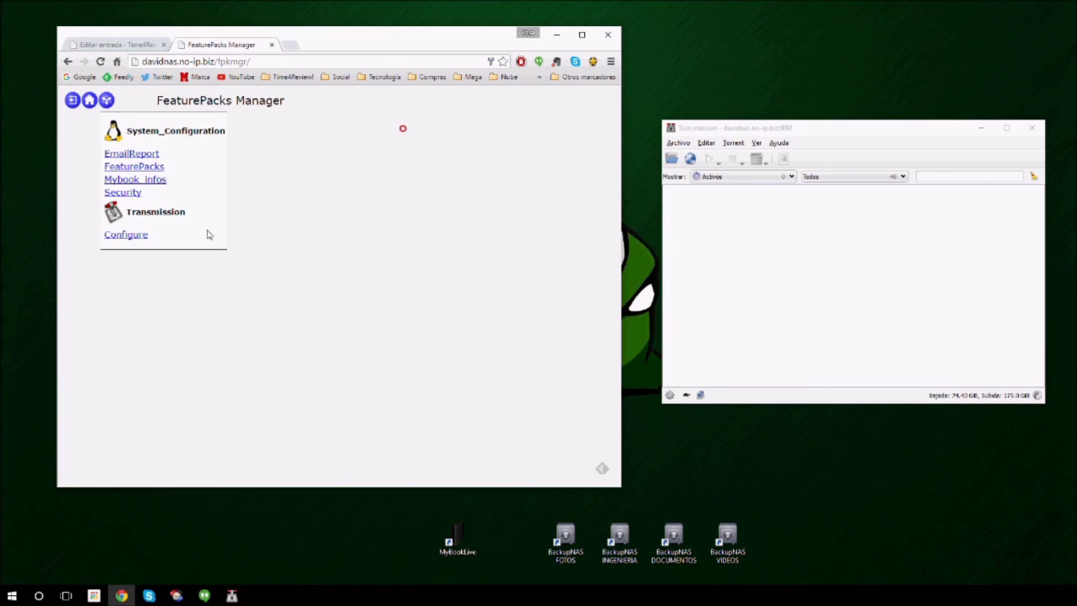
Examine the option to install a feature pack from a URL, and review the list of installed and available feature packs
click(149, 168)
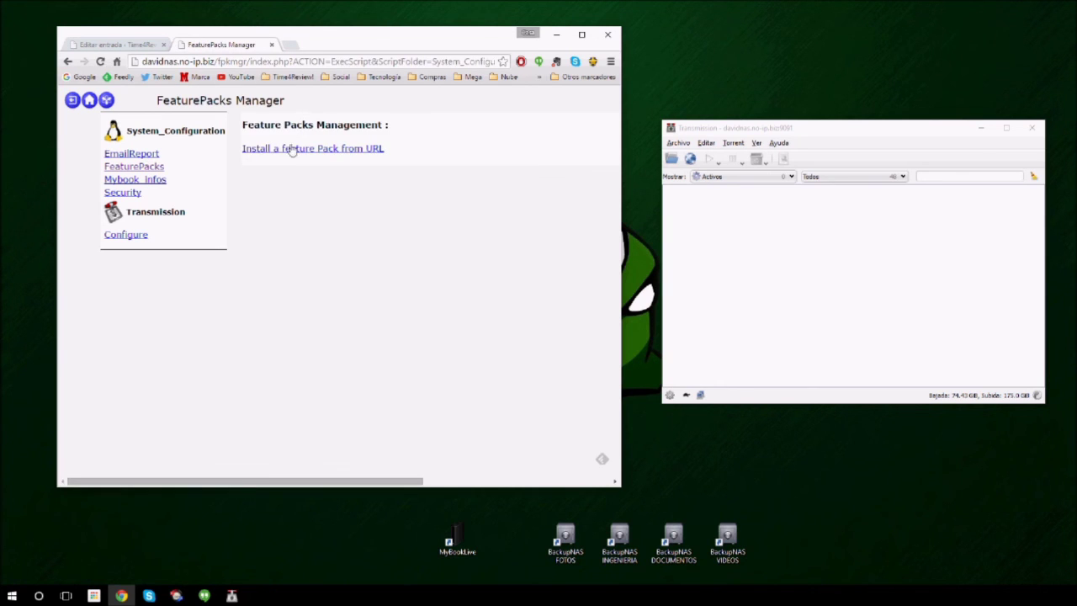
click(281, 150)
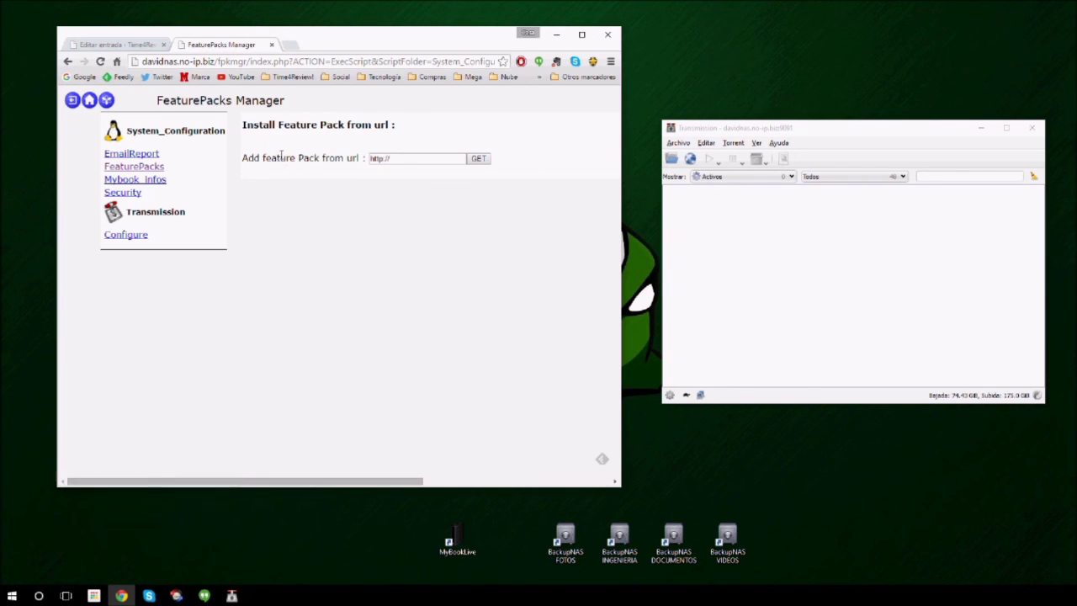
click(106, 102)
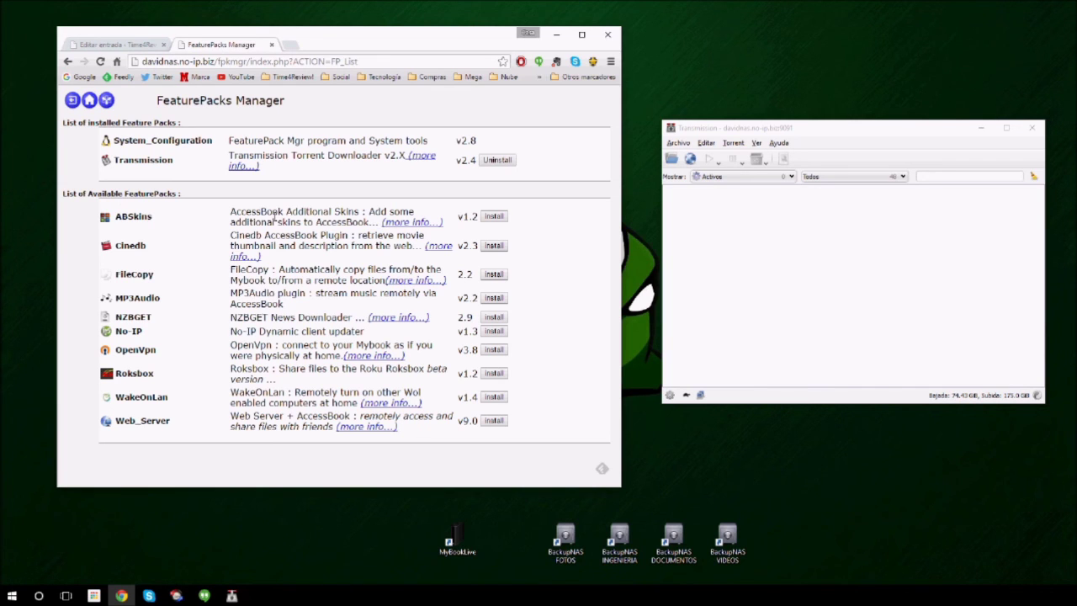
drag(783, 132, 757, 143)
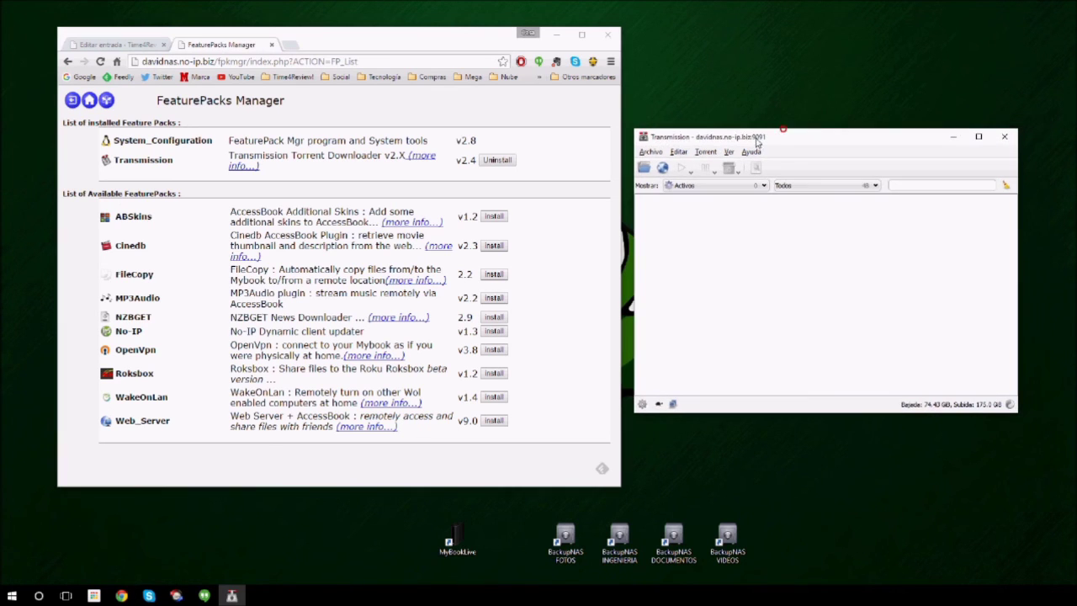